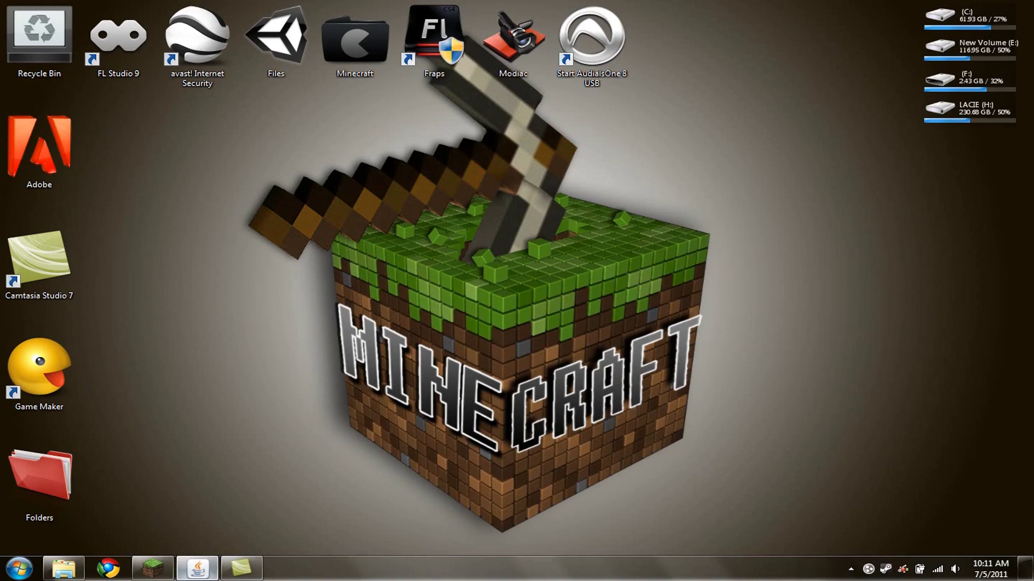
# Switch to the Minecraft server console and list its available commands with the help command.
pyautogui.click(198, 568)
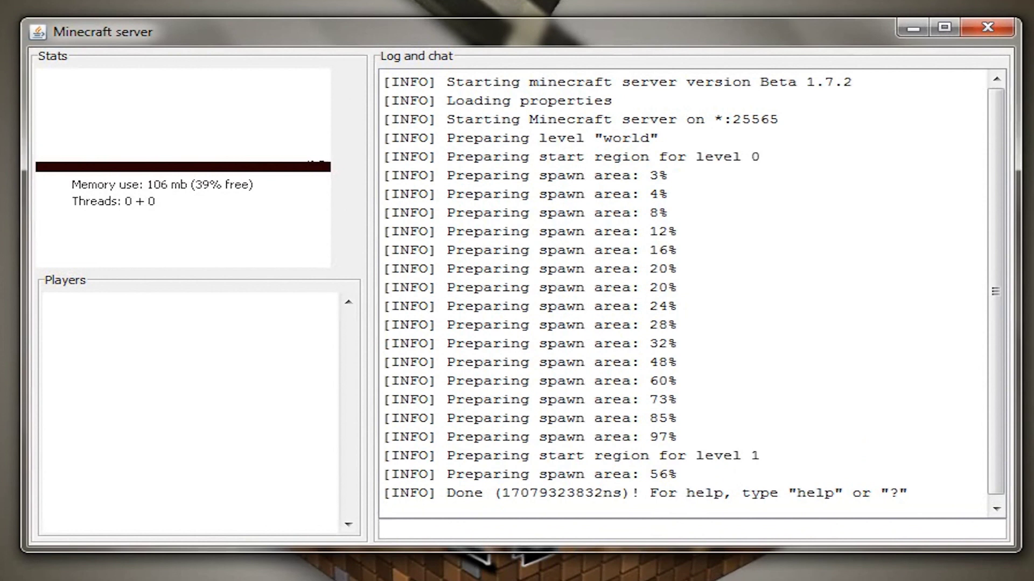
pyautogui.write('epe')
pyautogui.press('BackSpace')
pyautogui.press('BackSpace')
pyautogui.press('Return')
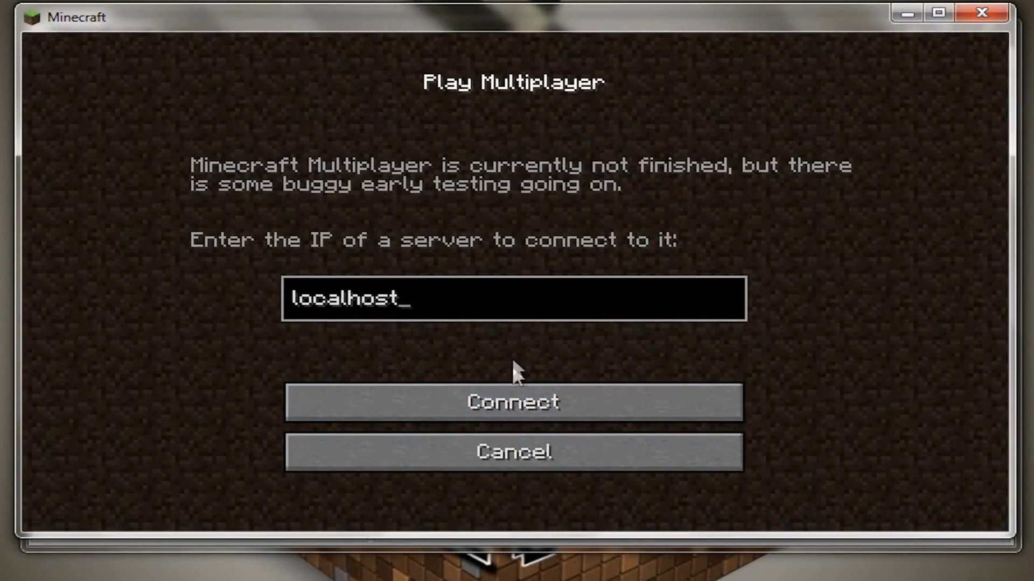
# Connect the game client to the localhost server and build a shelter of wooden plank blocks around the player.
pyautogui.click(522, 406)
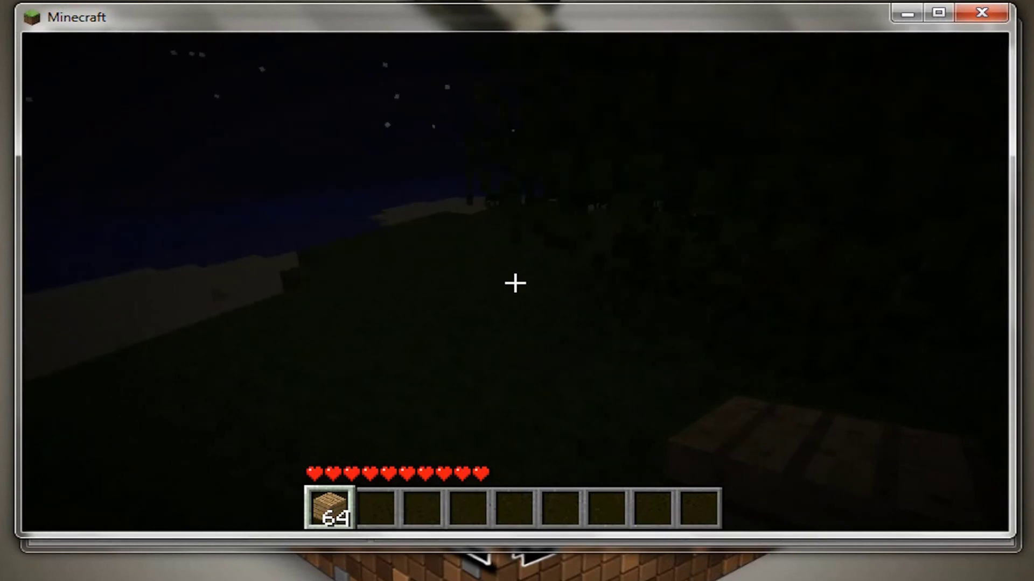
pyautogui.rightClick(515, 283)
pyautogui.rightClick(515, 283)
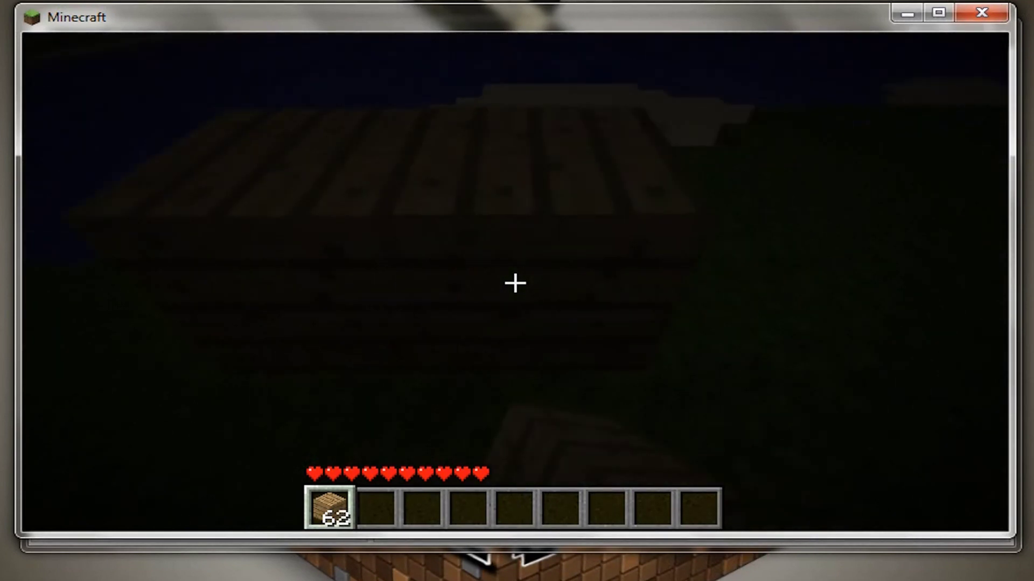
pyautogui.rightClick(515, 283)
pyautogui.rightClick(515, 283)
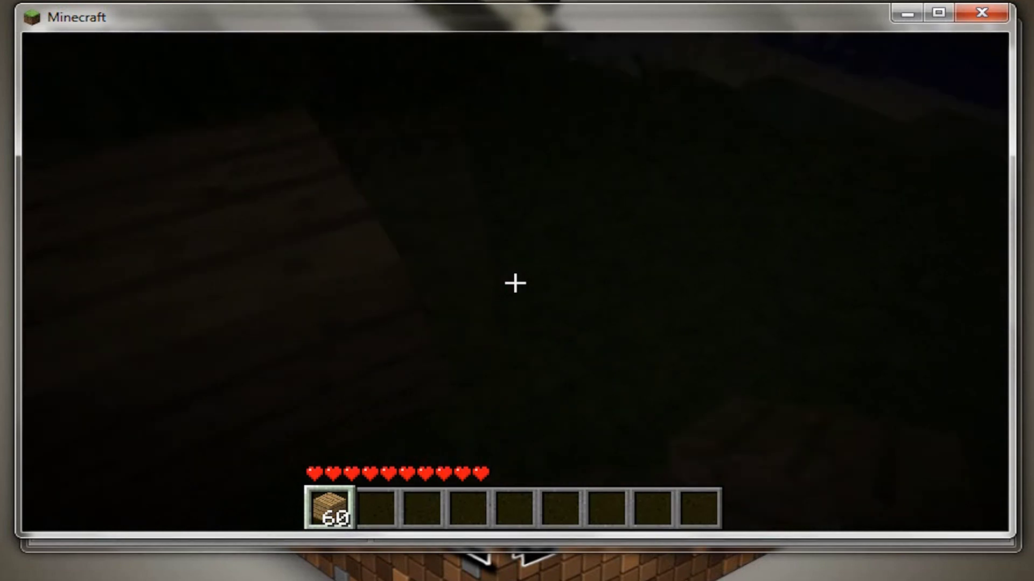
pyautogui.rightClick(515, 283)
pyautogui.rightClick(515, 283)
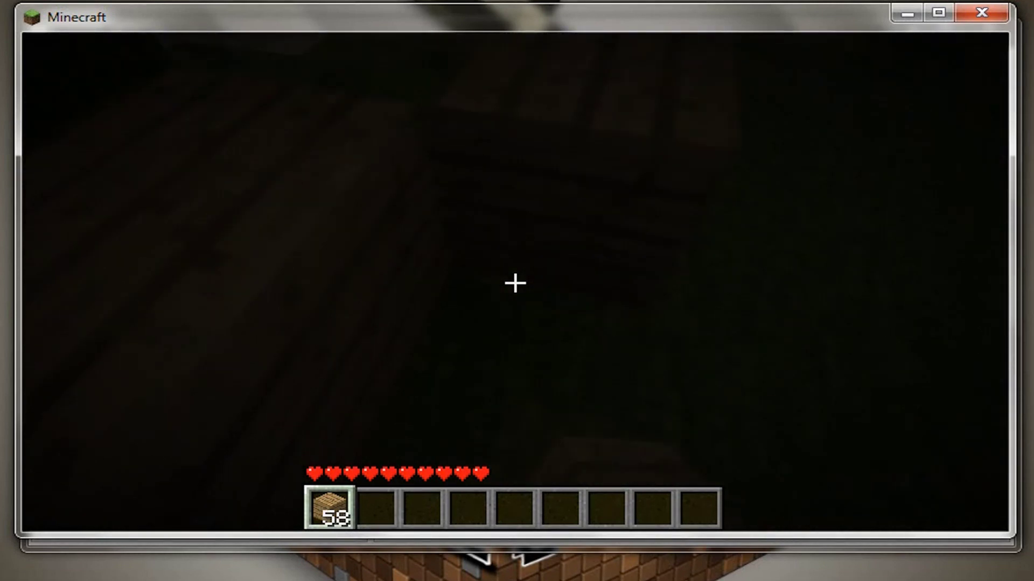
pyautogui.rightClick(515, 283)
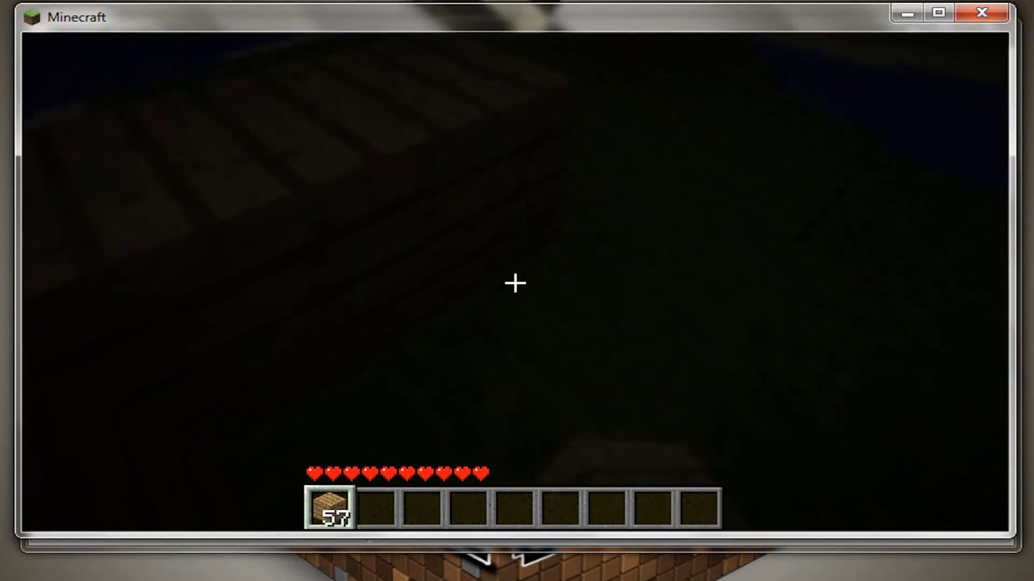
pyautogui.rightClick(515, 284)
pyautogui.rightClick(515, 283)
pyautogui.rightClick(516, 283)
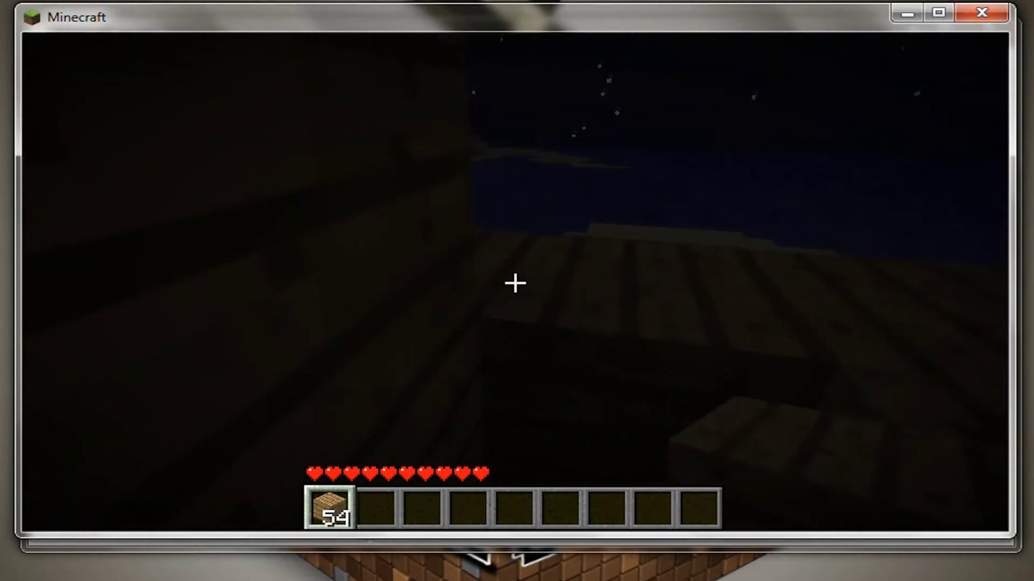
pyautogui.rightClick(516, 284)
pyautogui.rightClick(515, 283)
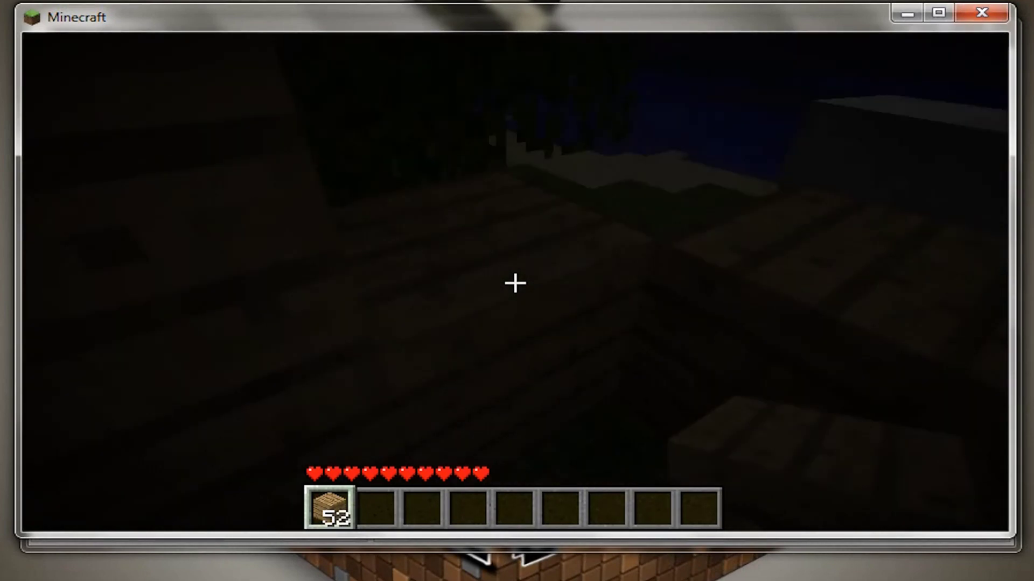
pyautogui.rightClick(516, 284)
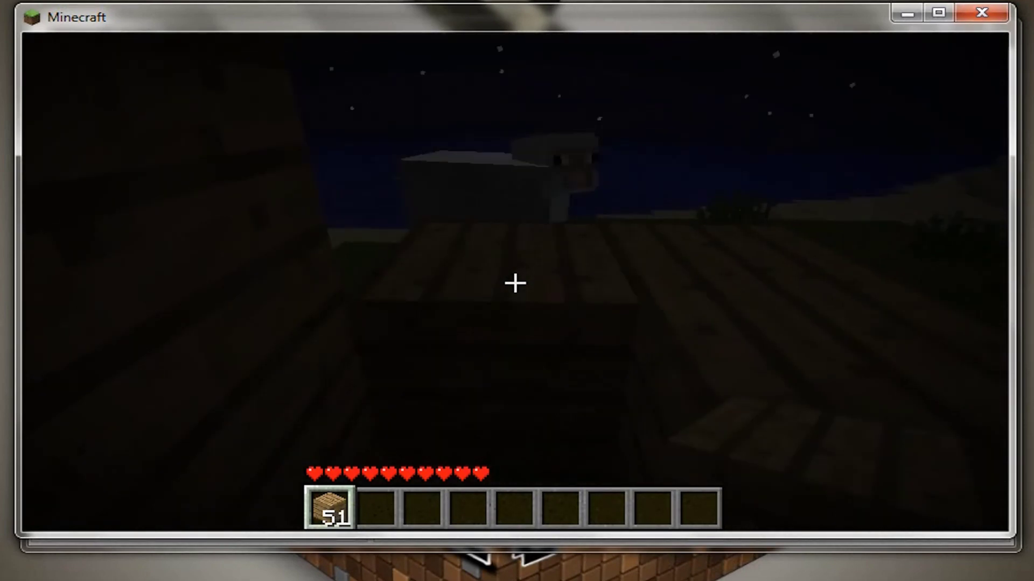
pyautogui.rightClick(515, 283)
pyautogui.rightClick(515, 283)
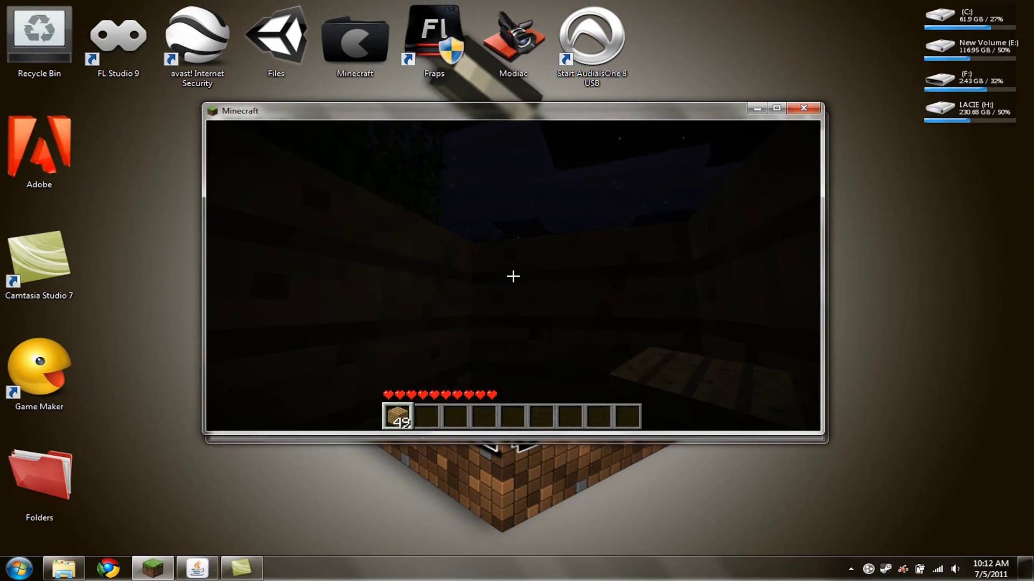
# Maximize the Minecraft game window and return to the game.
pyautogui.press('Escape')
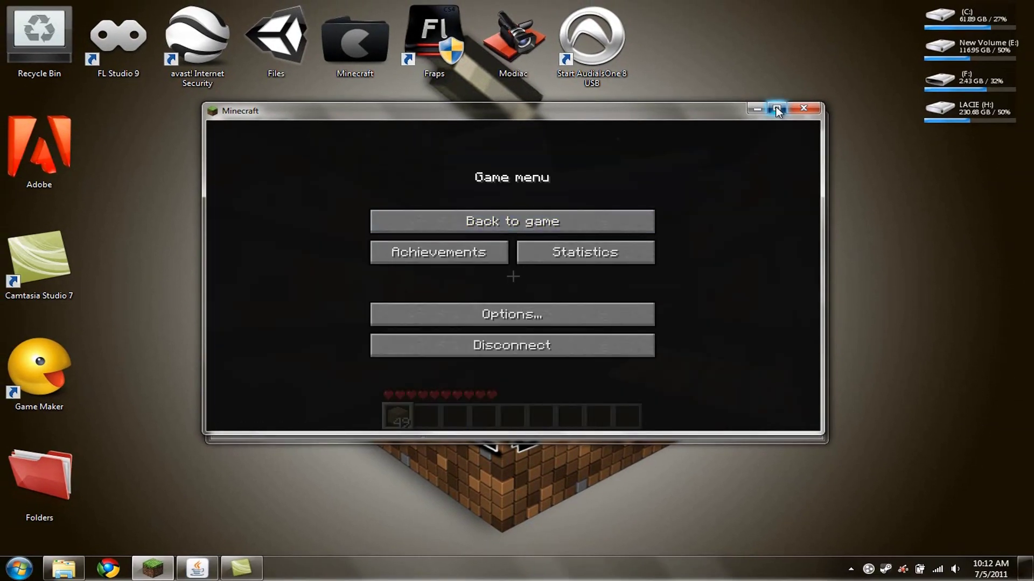
pyautogui.click(777, 111)
pyautogui.click(706, 180)
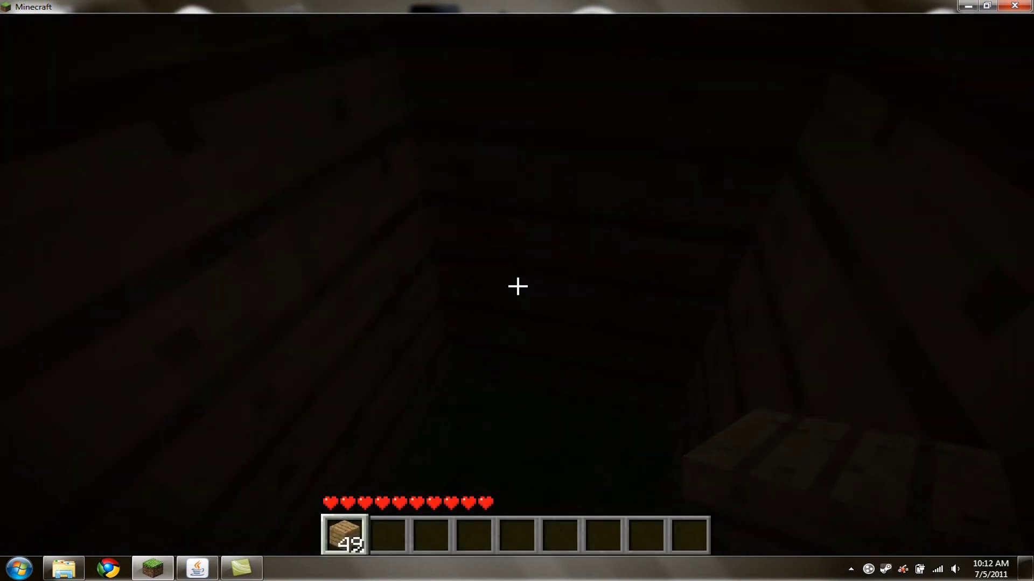
# Set the world time to 0 by running the chat command /time set 0.
pyautogui.press('t')
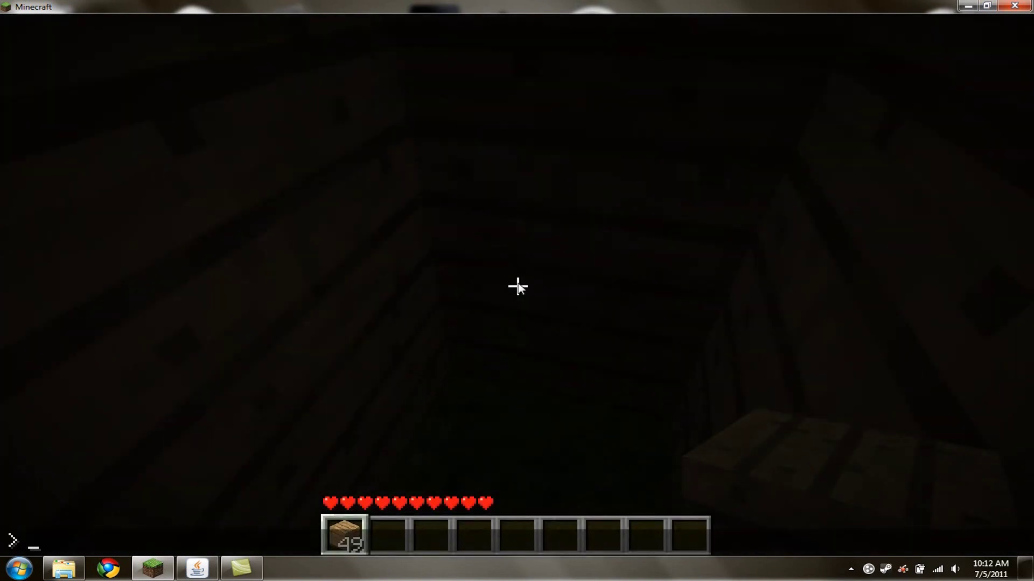
pyautogui.write('/time')
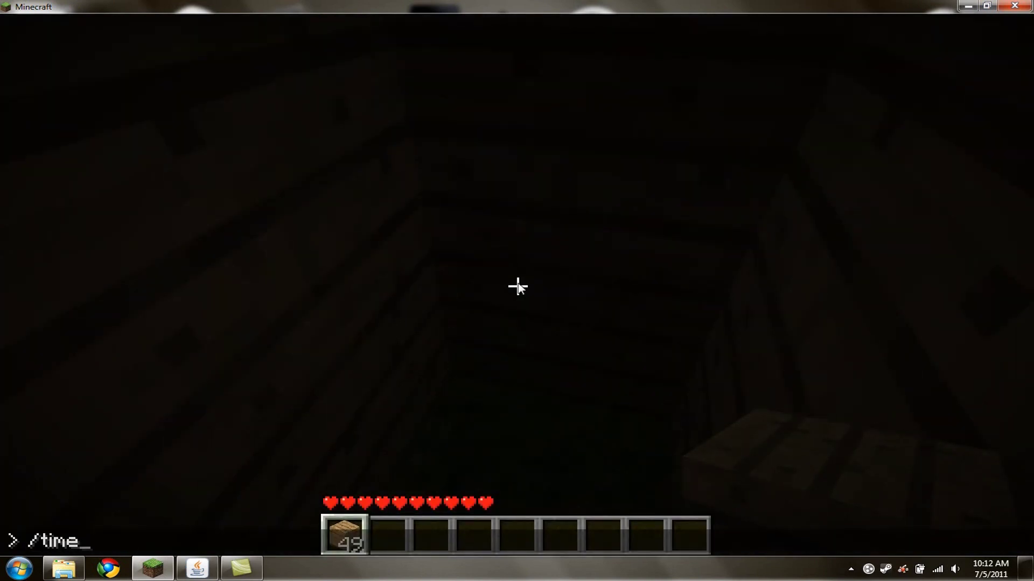
pyautogui.write(' set 0')
pyautogui.press('Return')
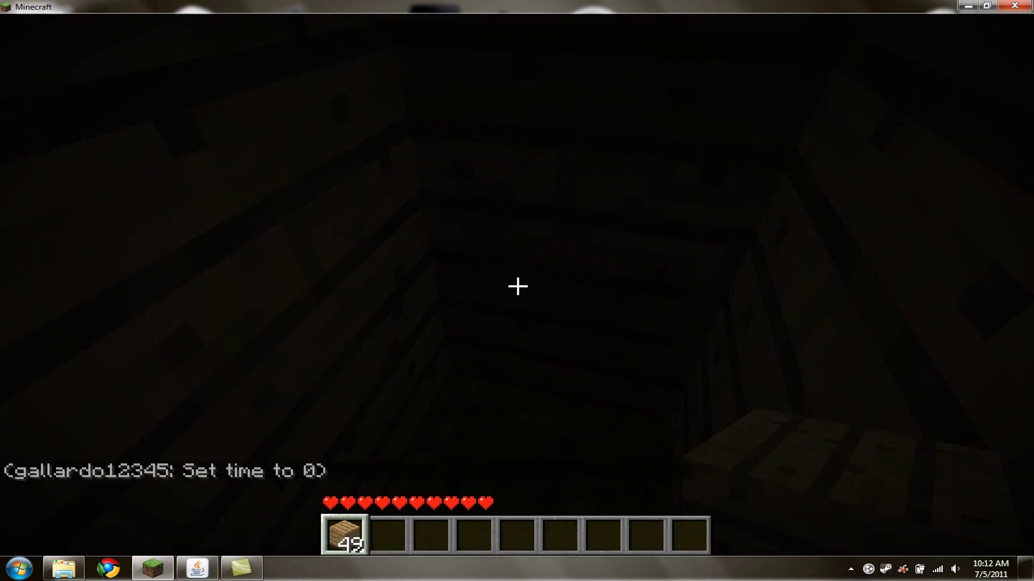
pyautogui.press('space')
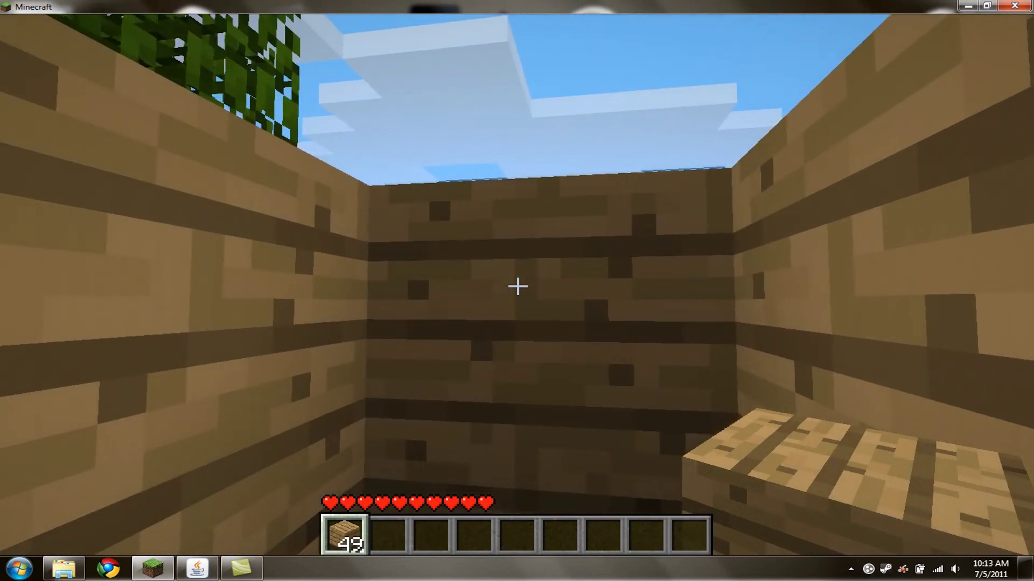
# Switch to the server console, make the player an operator with the op command and their username, and return to the game.
pyautogui.press('Escape')
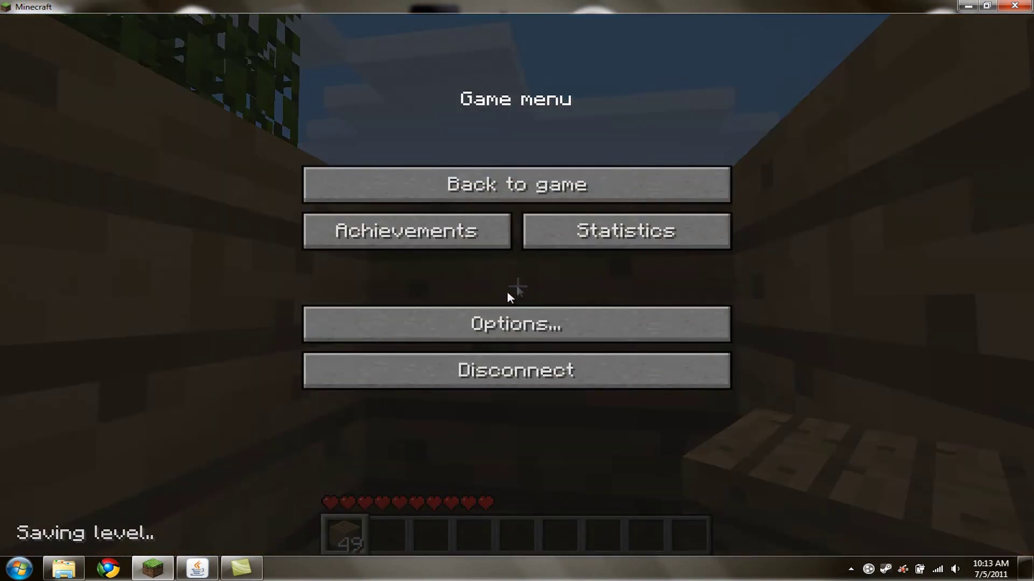
pyautogui.click(197, 568)
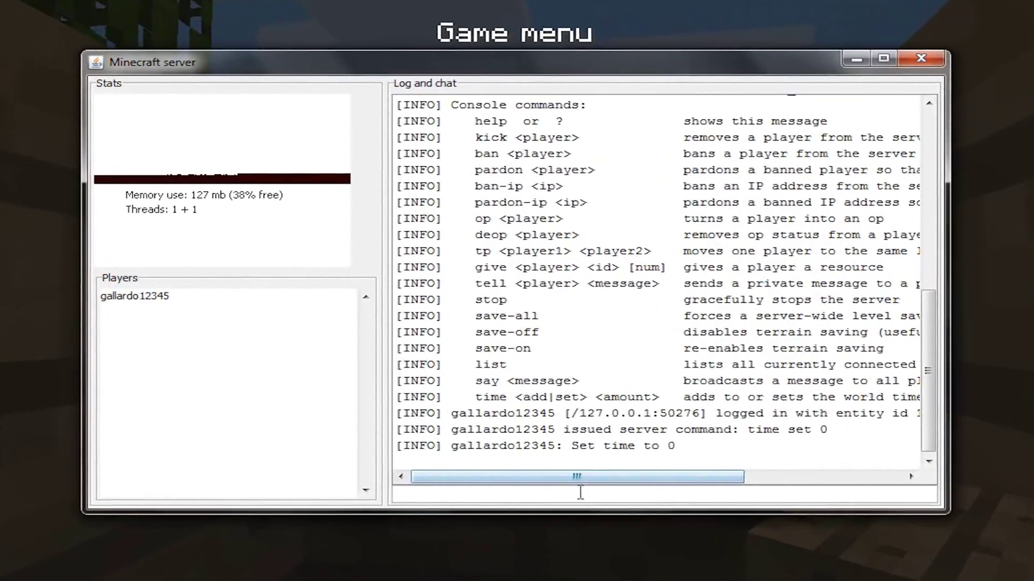
pyautogui.write('op')
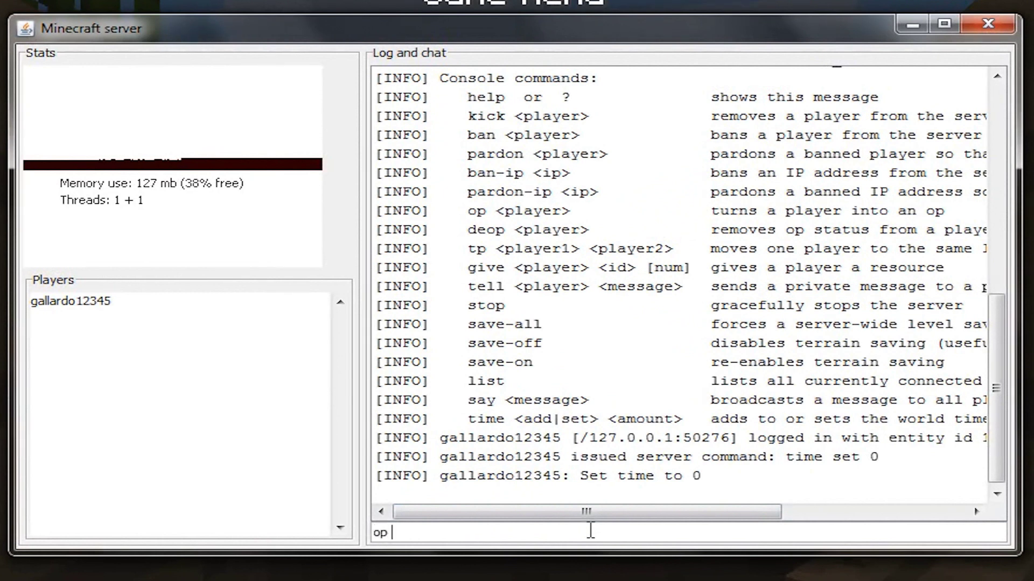
pyautogui.write(' gallardo12345')
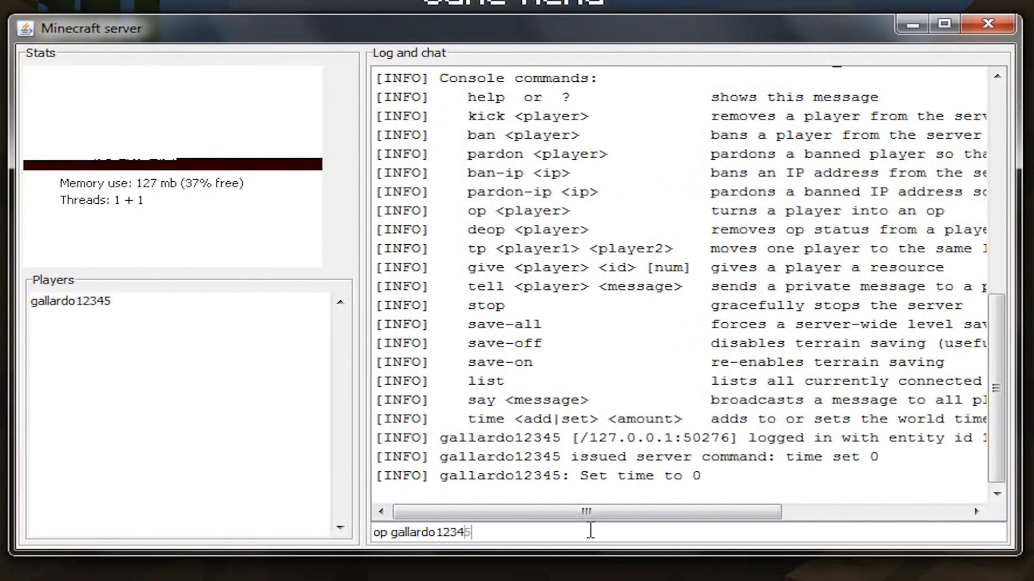
pyautogui.press('Return')
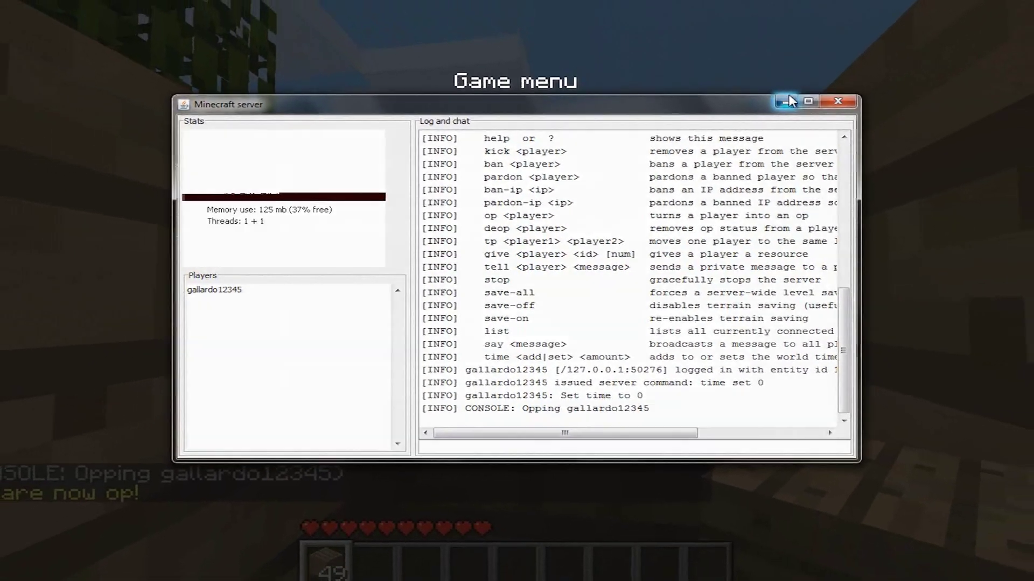
pyautogui.click(789, 101)
pyautogui.click(649, 171)
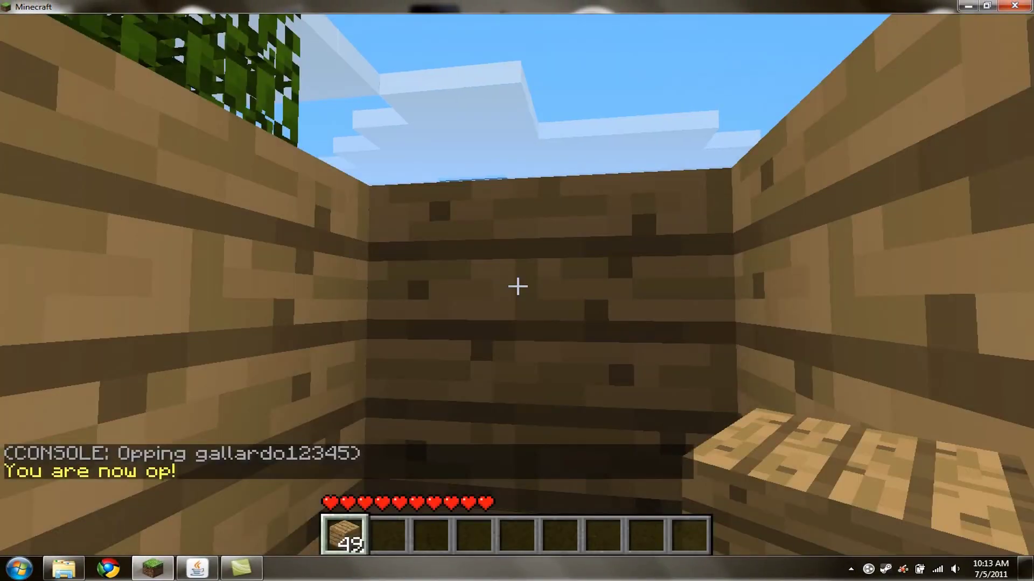
# Break a plank block out of the shelter wall and walk outside onto the grass.
pyautogui.moveTo(517, 286); pyautogui.dragTo(517, 286)
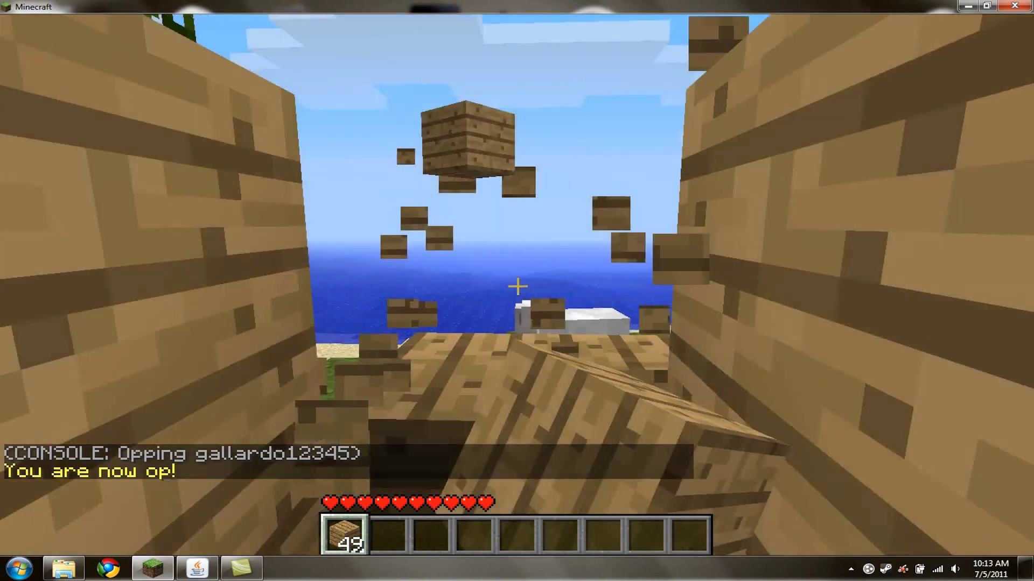
pyautogui.press('w')
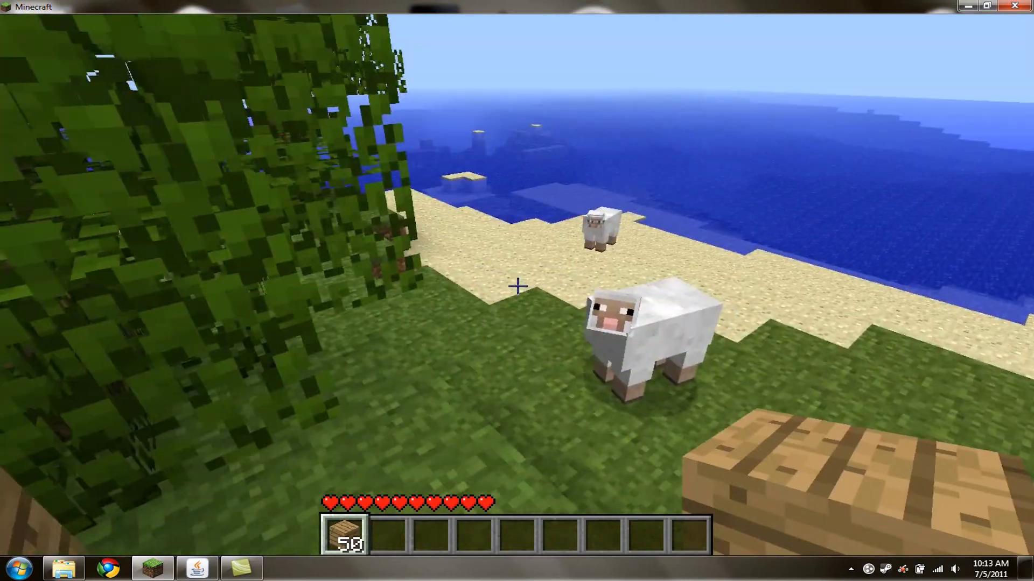
pyautogui.moveTo(518, 286)
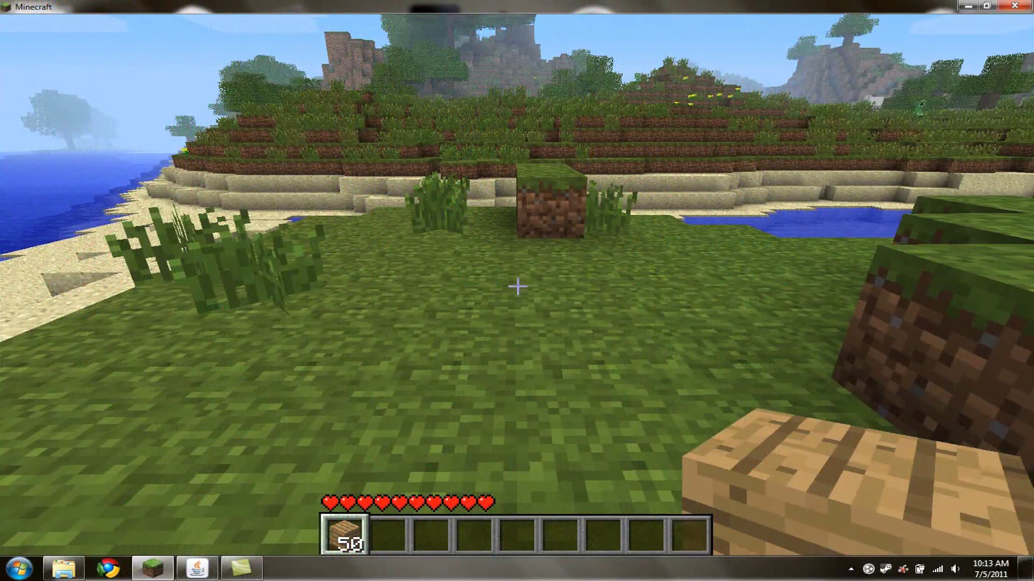
# Give the player 64 wooden planks with the /give command, using item ID 5 and the player's username.
pyautogui.write('t/')
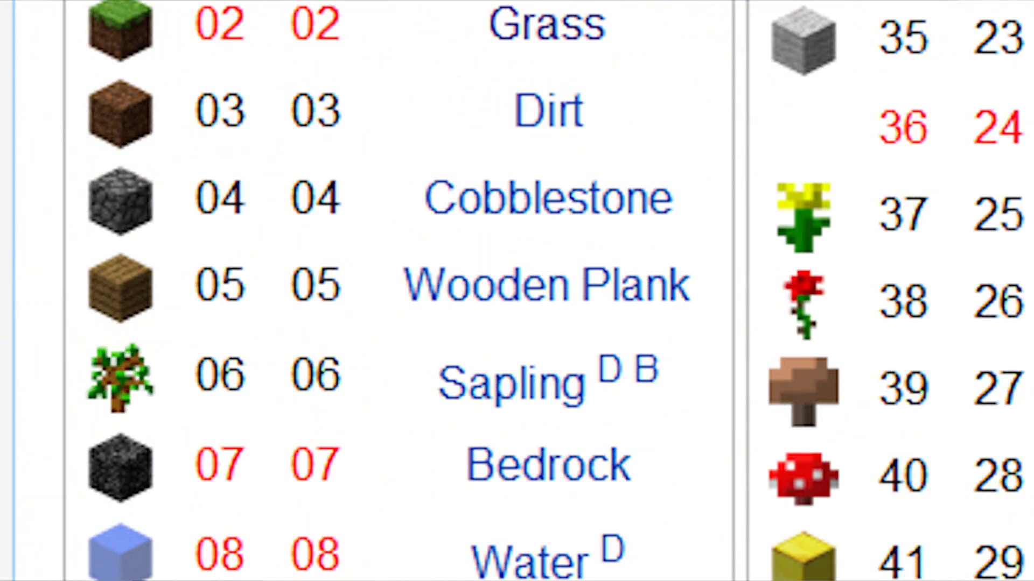
pyautogui.write('5 ')
pyautogui.write('64')
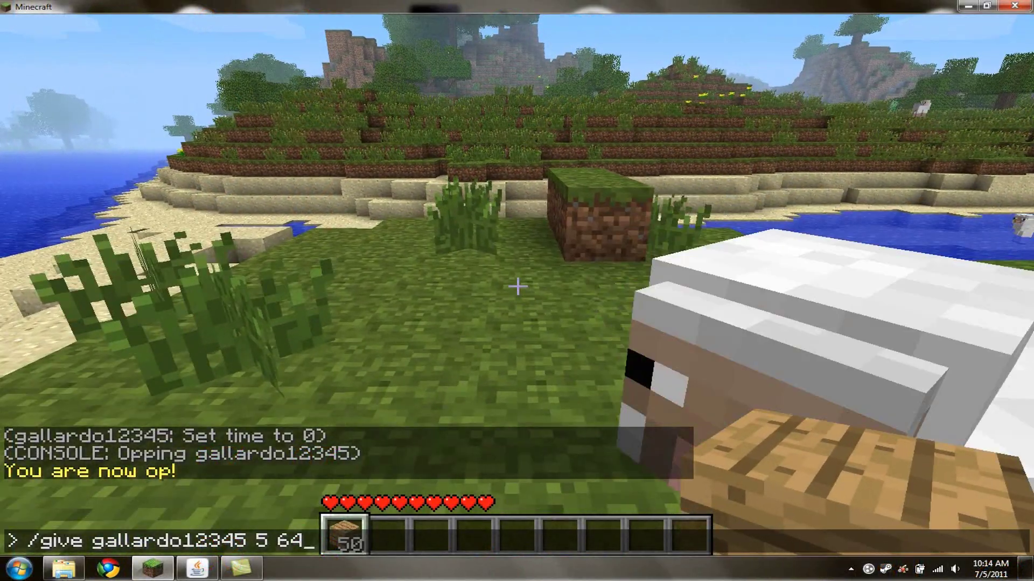
pyautogui.press('Return')
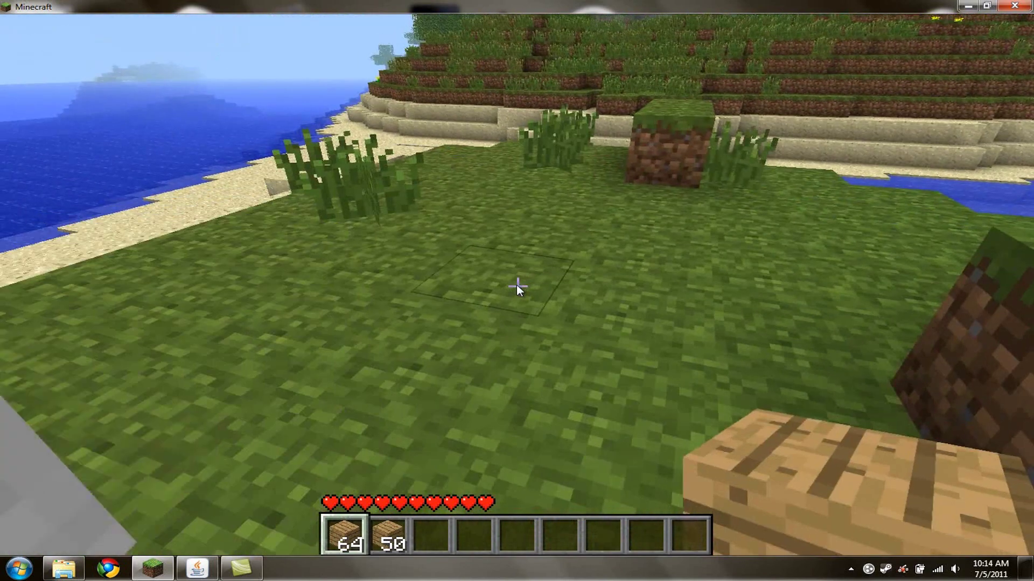
# Try to teleport the player to another user with the /tp command and both usernames.
pyautogui.write('t/')
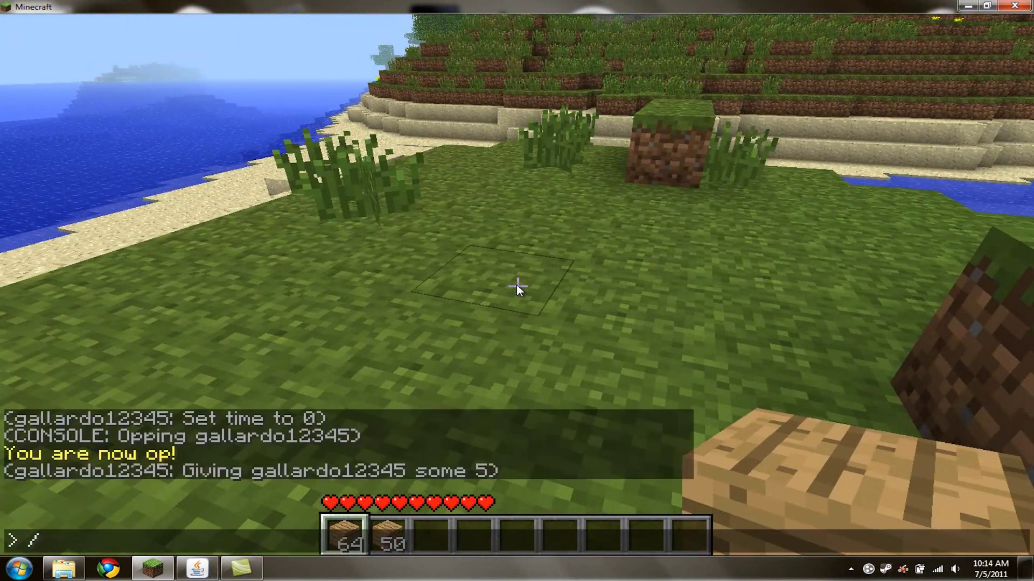
pyautogui.write('tp gallardo12345')
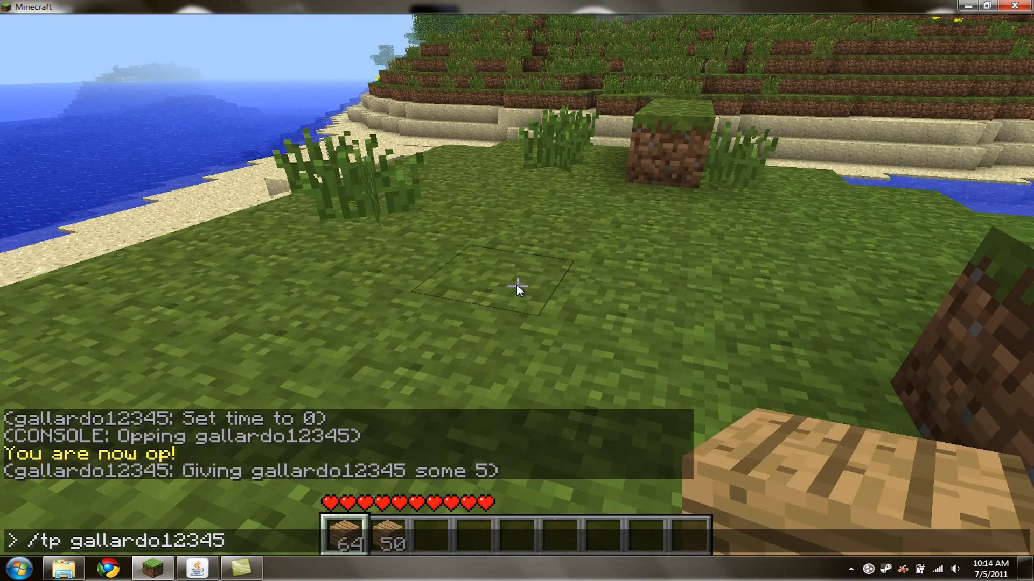
pyautogui.write('bob')
pyautogui.press('Return')
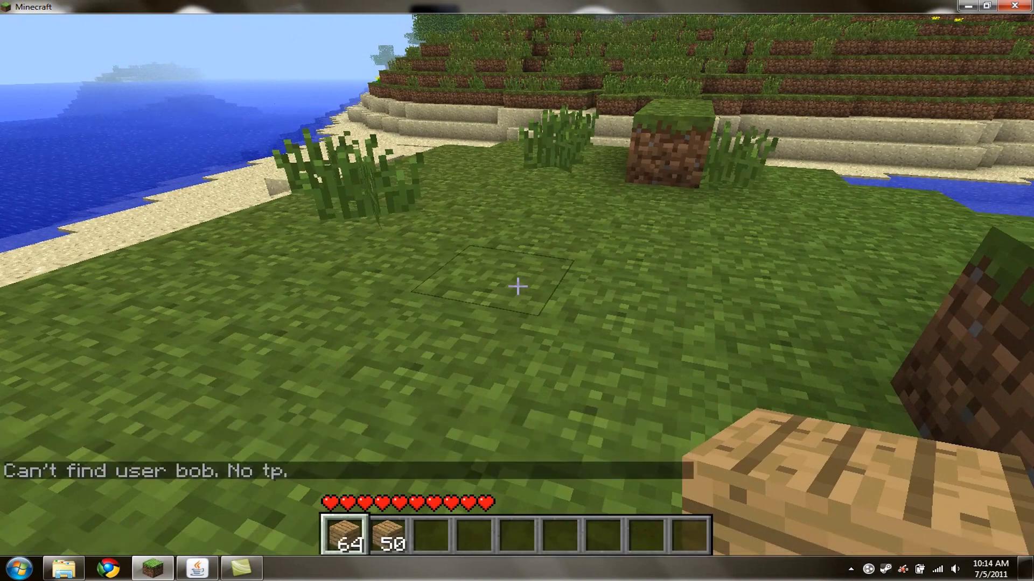
# Walk back to the wooden plank shelter and climb onto its blocks beside the water.
pyautogui.press('w')
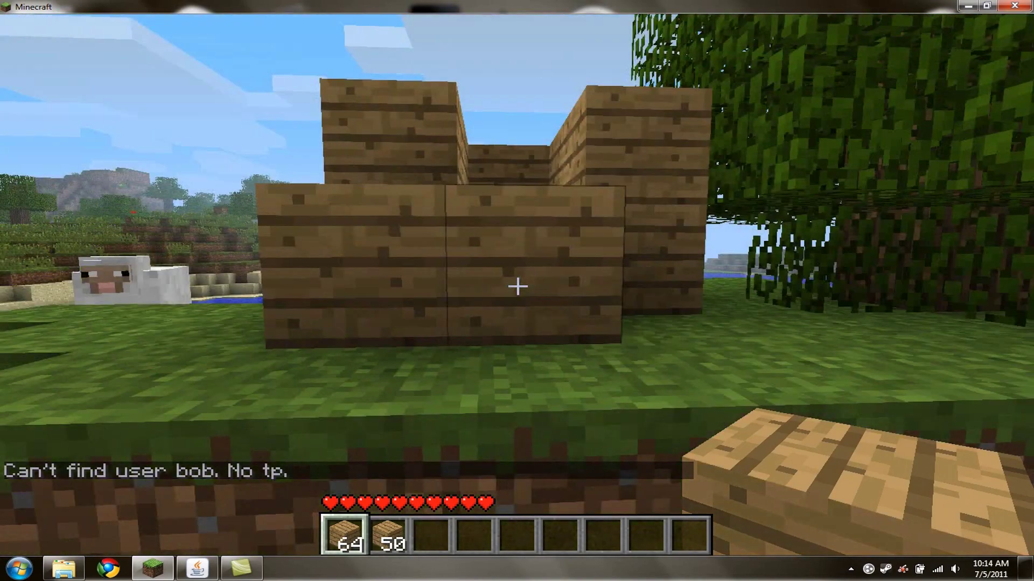
pyautogui.press('w')
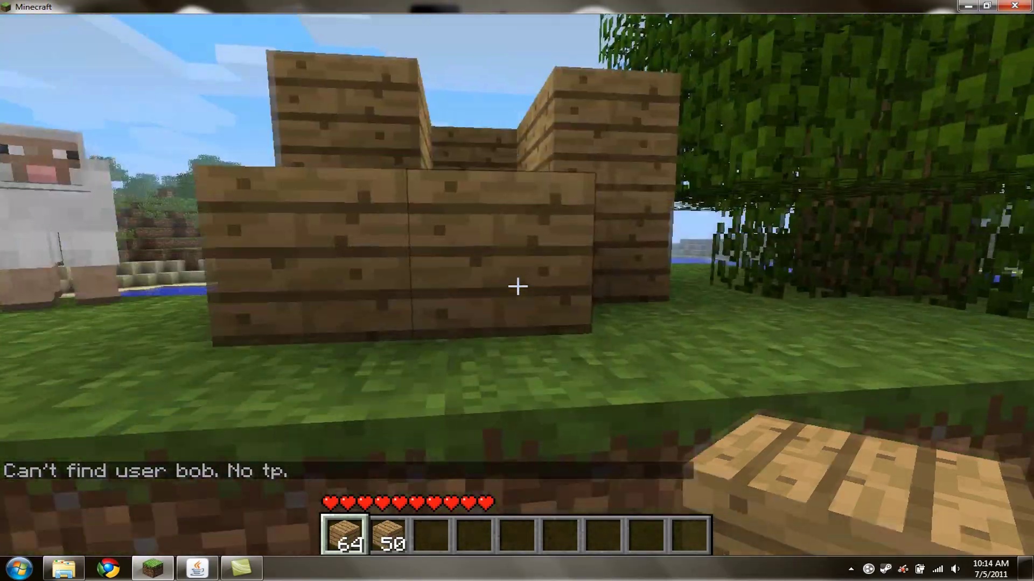
pyautogui.press('w')
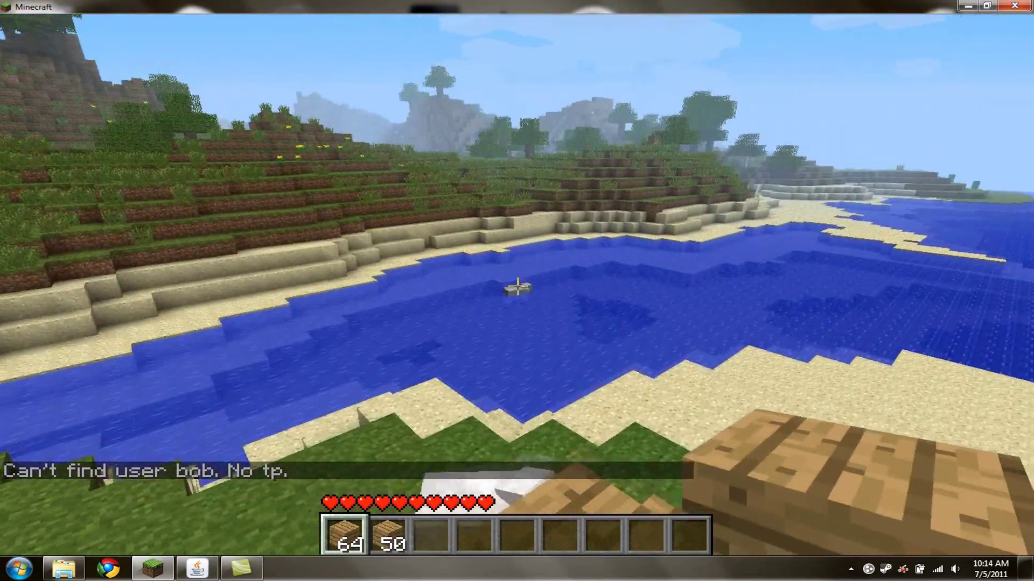
# Disconnect from the multiplayer server and minimize the game window to reveal the server console on the desktop.
pyautogui.press('w')
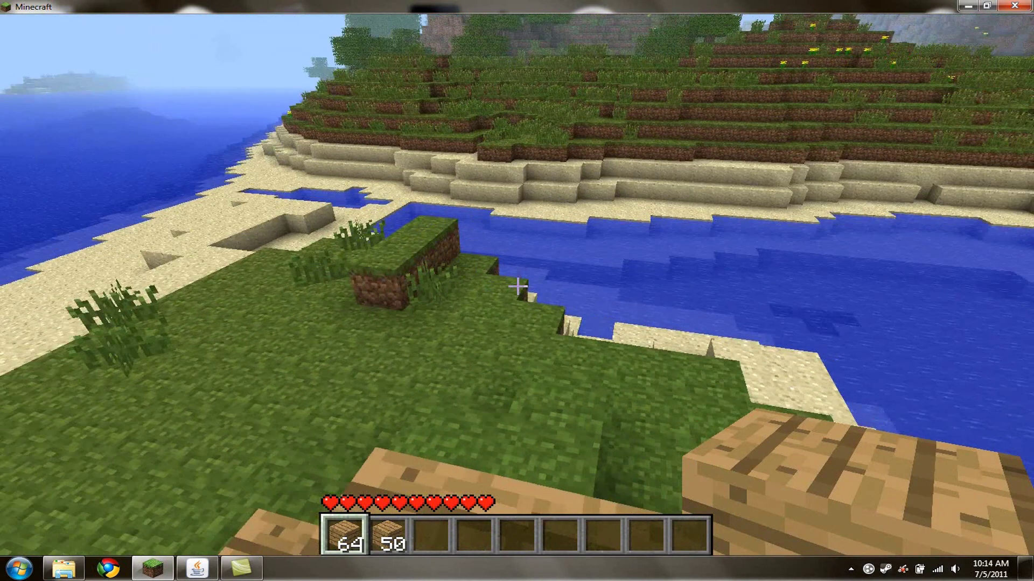
pyautogui.press('w')
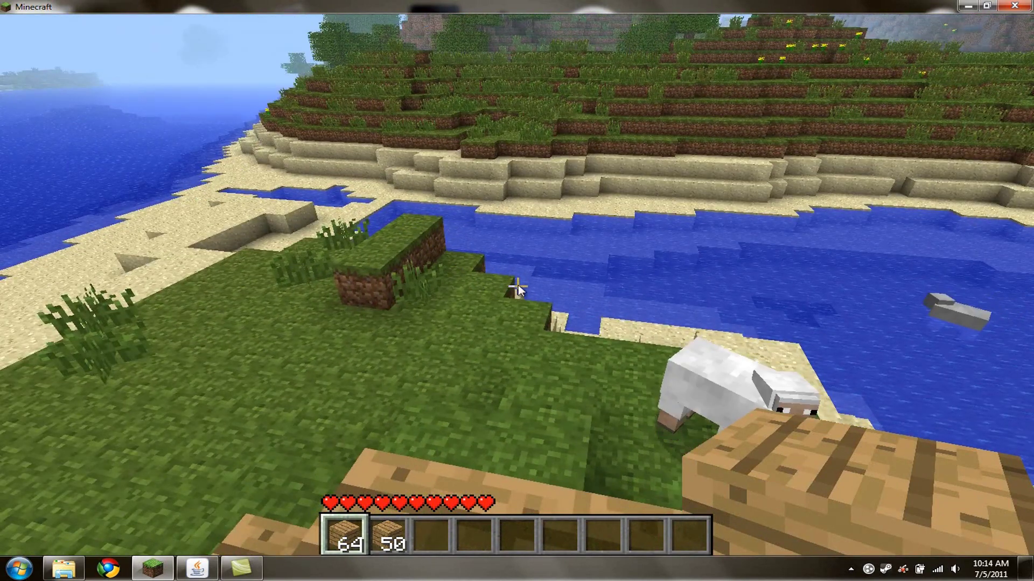
pyautogui.press('Escape')
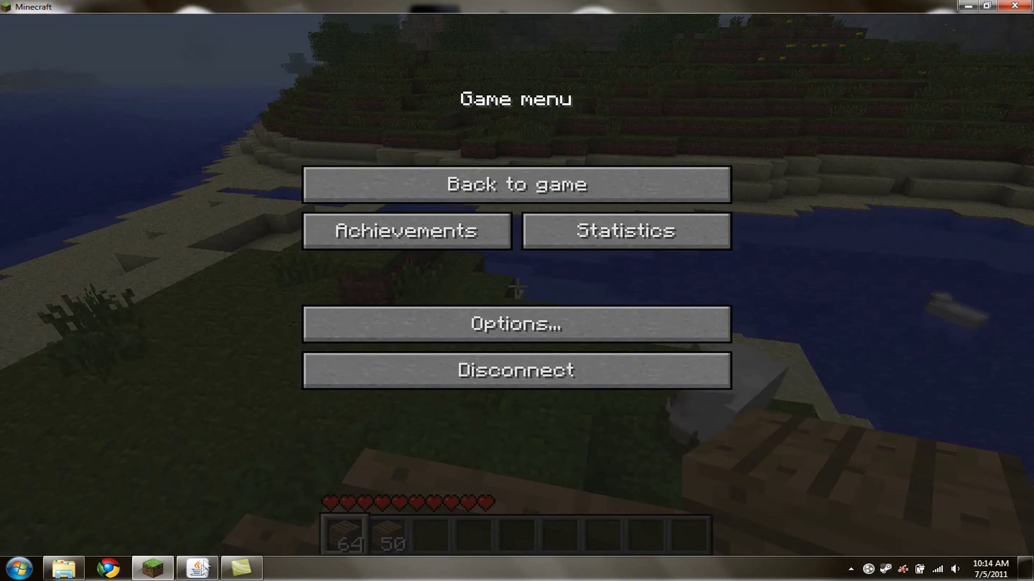
pyautogui.click(202, 570)
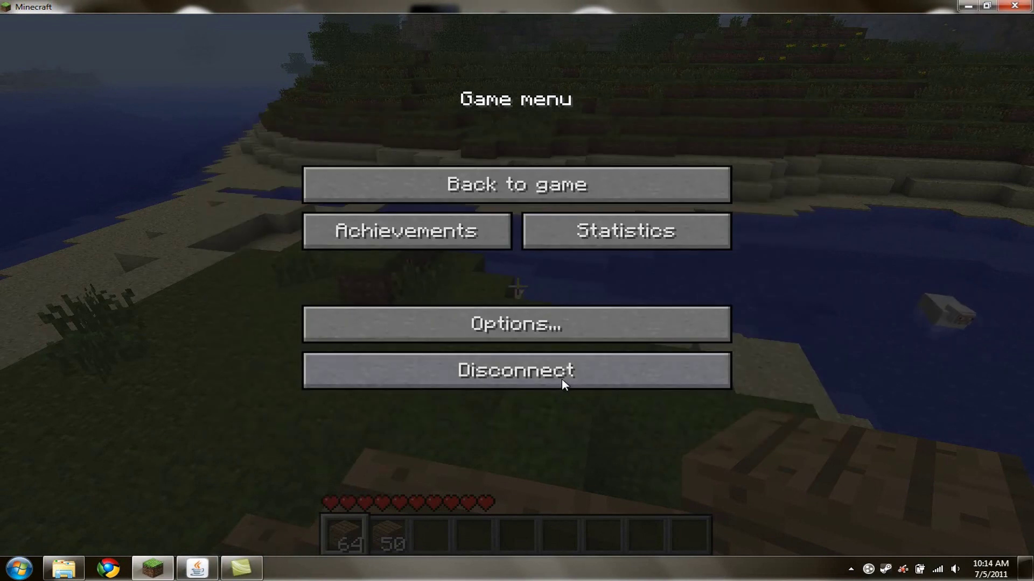
pyautogui.click(561, 378)
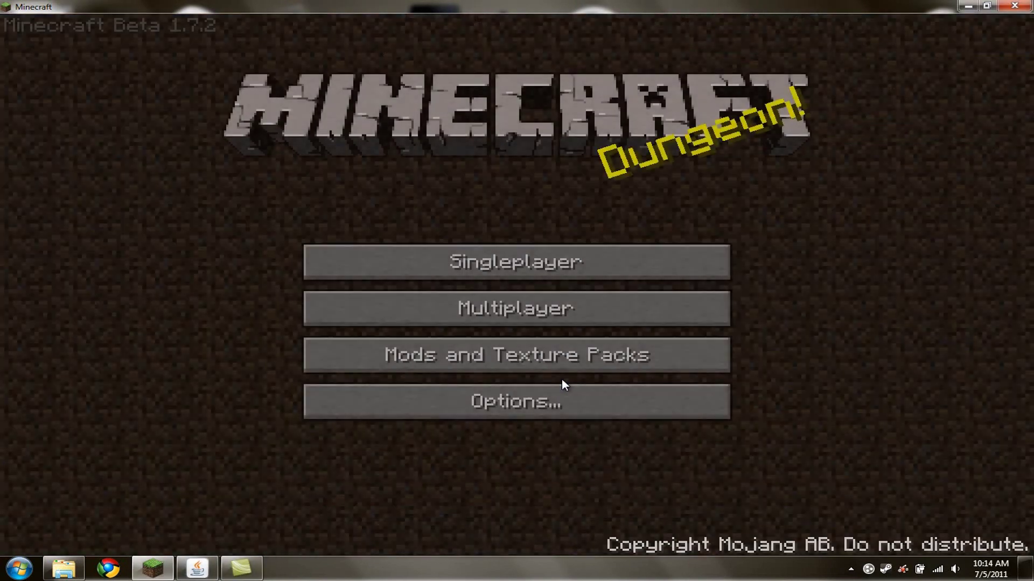
pyautogui.click(969, 6)
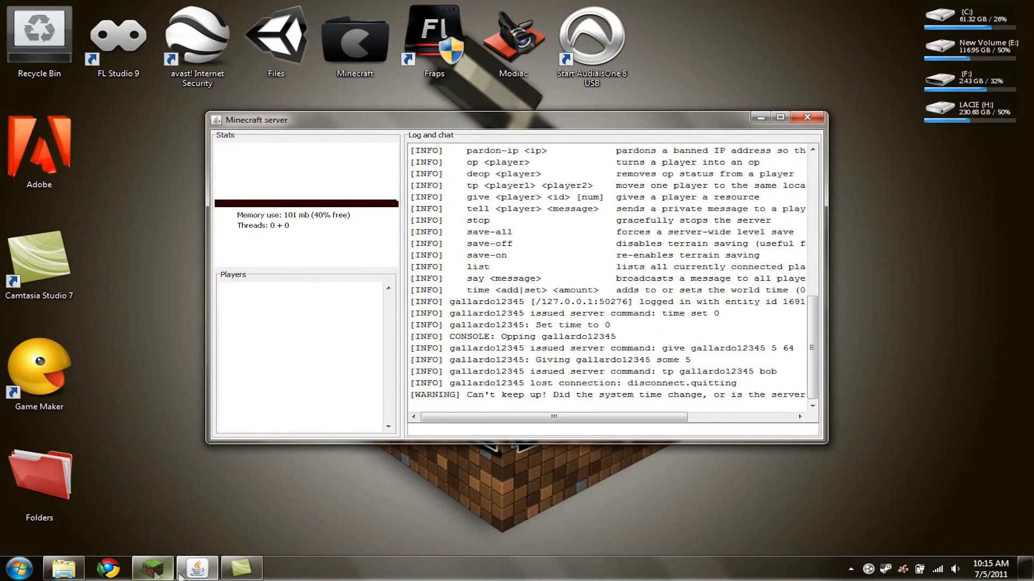
# Switch to the Tutorial Maps folder in Windows Explorer and open the server PROPERTIES file for editing in a maximized Notepad window.
pyautogui.click(63, 568)
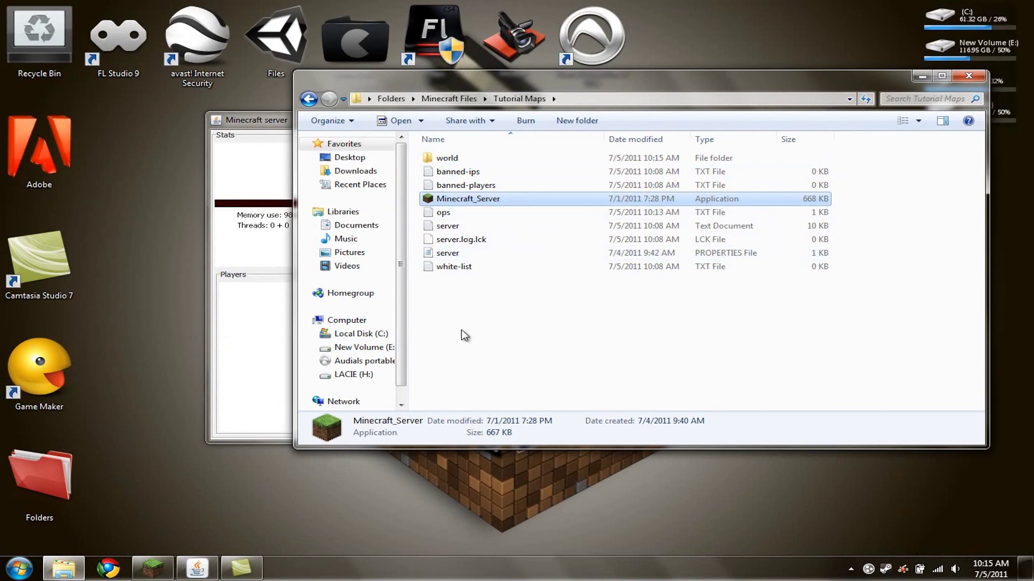
pyautogui.click(462, 280)
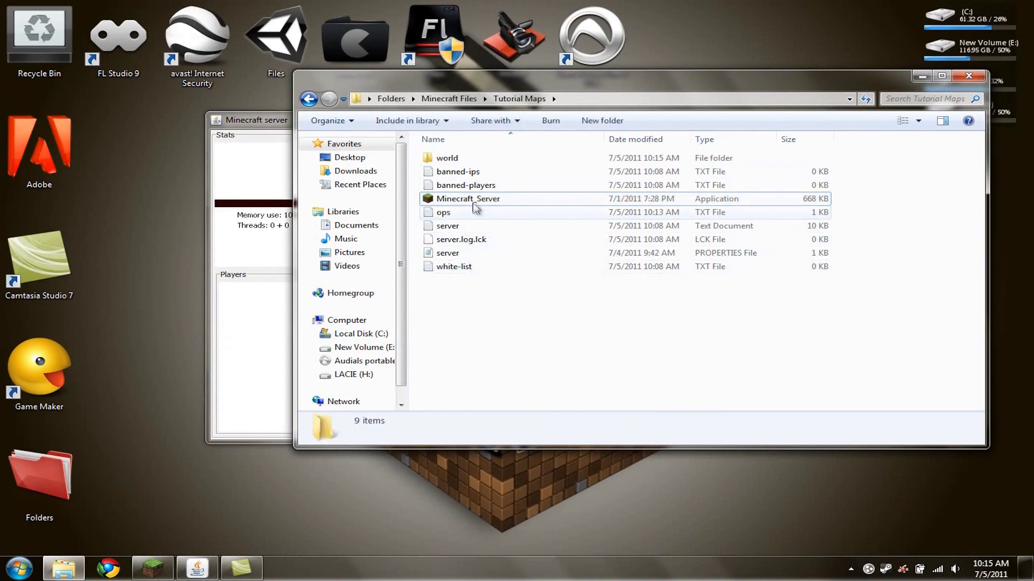
pyautogui.rightClick(448, 259)
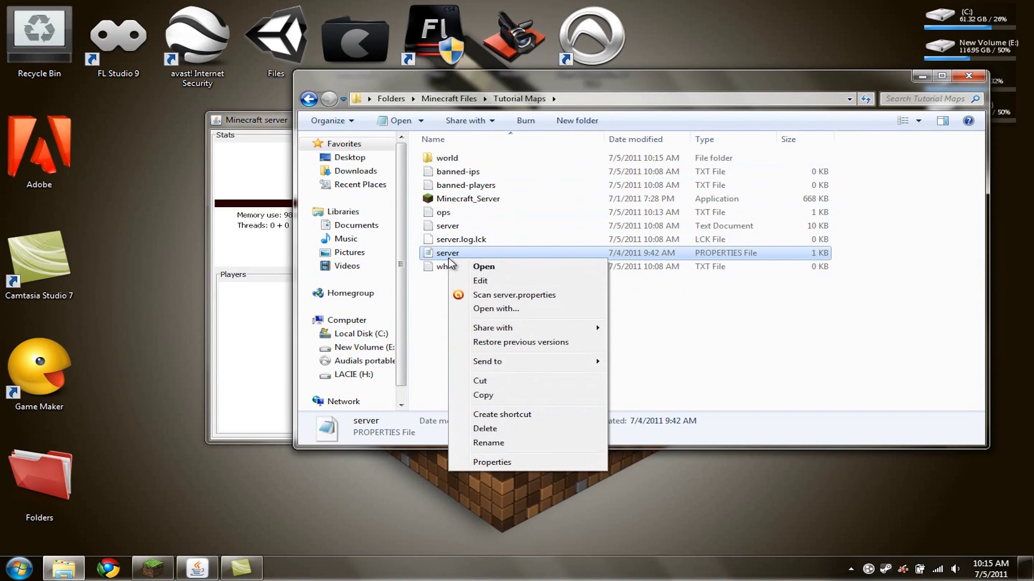
pyautogui.click(488, 281)
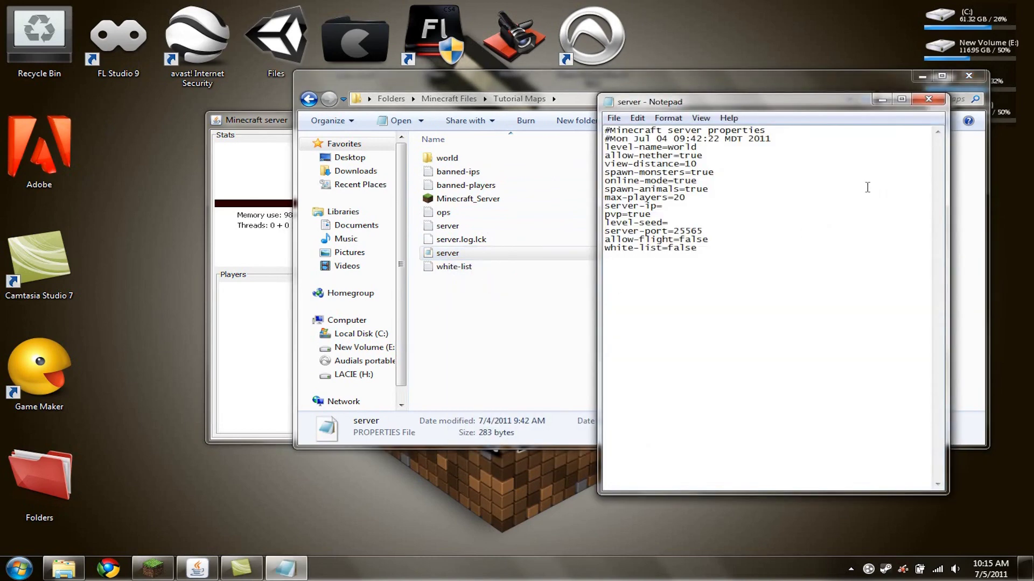
pyautogui.click(902, 99)
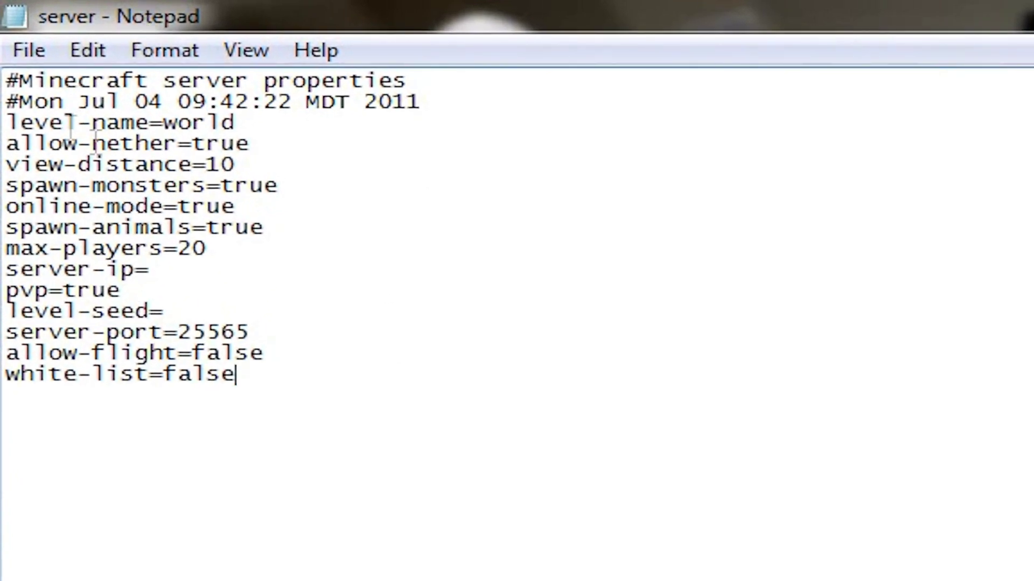
# Review the level-name, allow-nether and view-distance entries in the server properties file.
pyautogui.click(246, 125)
pyautogui.click(329, 151)
pyautogui.click(236, 123)
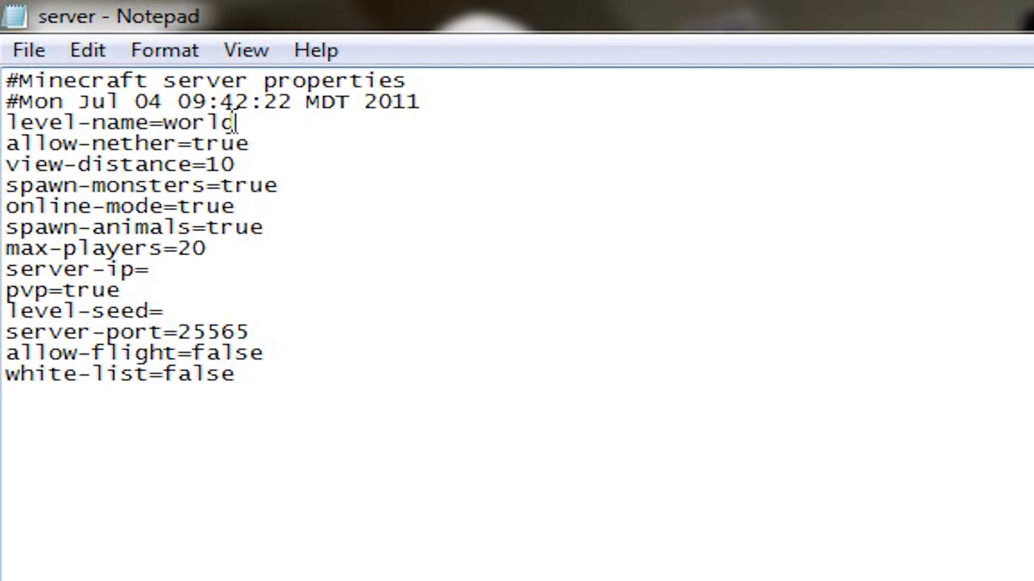
pyautogui.moveTo(237, 124); pyautogui.dragTo(192, 123)
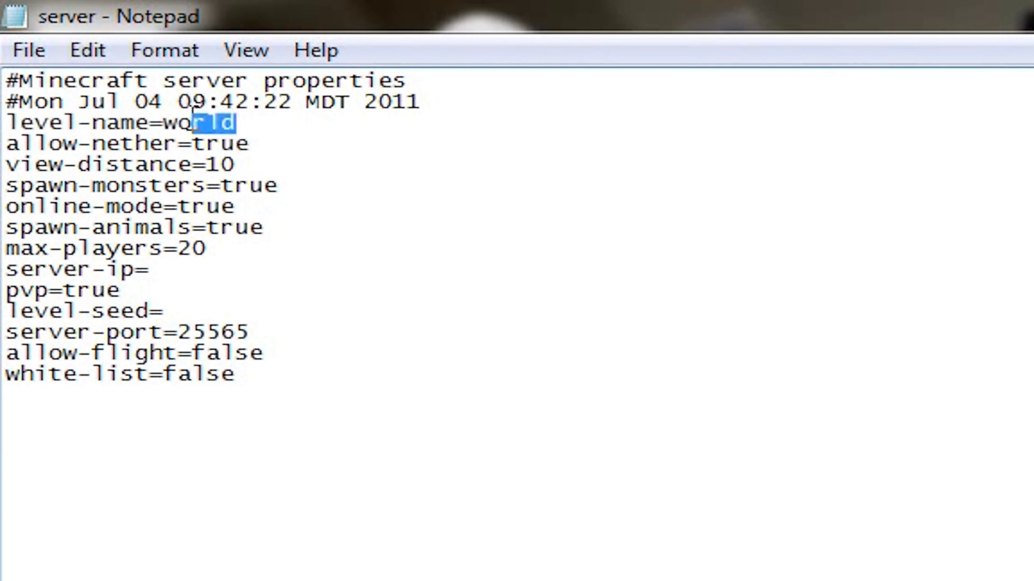
pyautogui.click(279, 145)
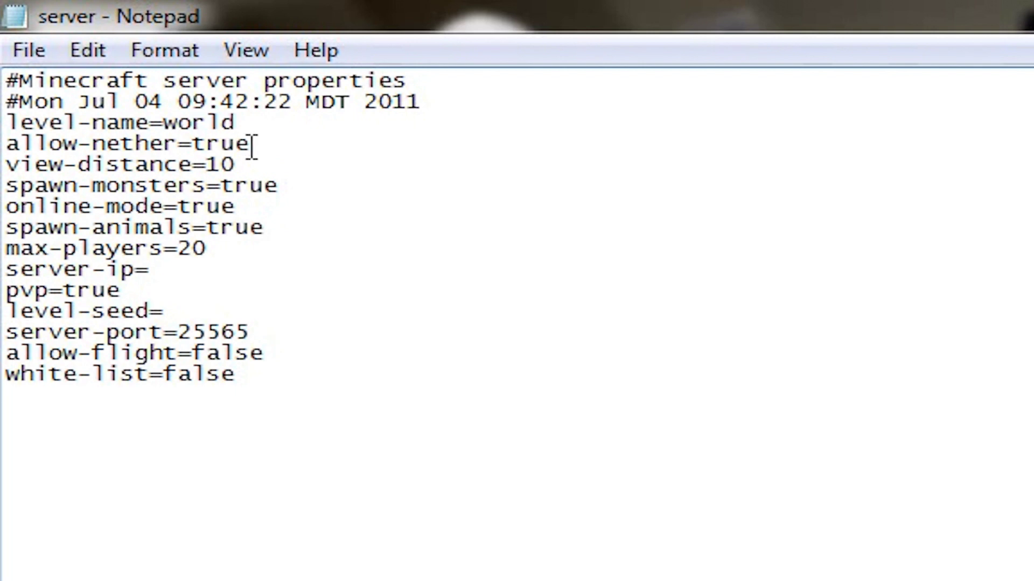
pyautogui.click(243, 164)
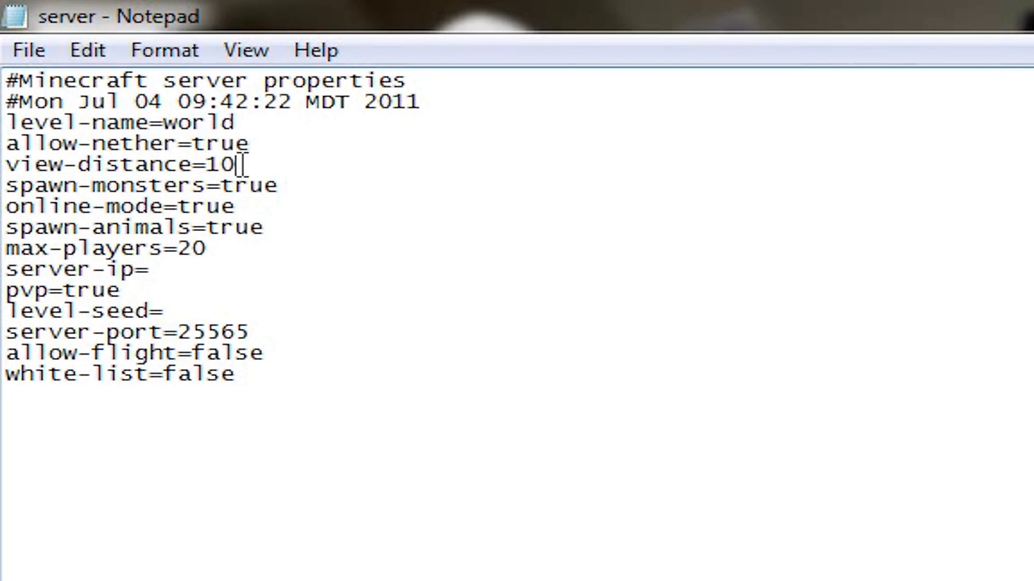
# Set the spawn-monsters property to false in the server properties file.
pyautogui.click(317, 179)
pyautogui.press('BackSpace')
pyautogui.press('BackSpace')
pyautogui.press('BackSpace')
pyautogui.press('BackSpace')
pyautogui.write('fas')
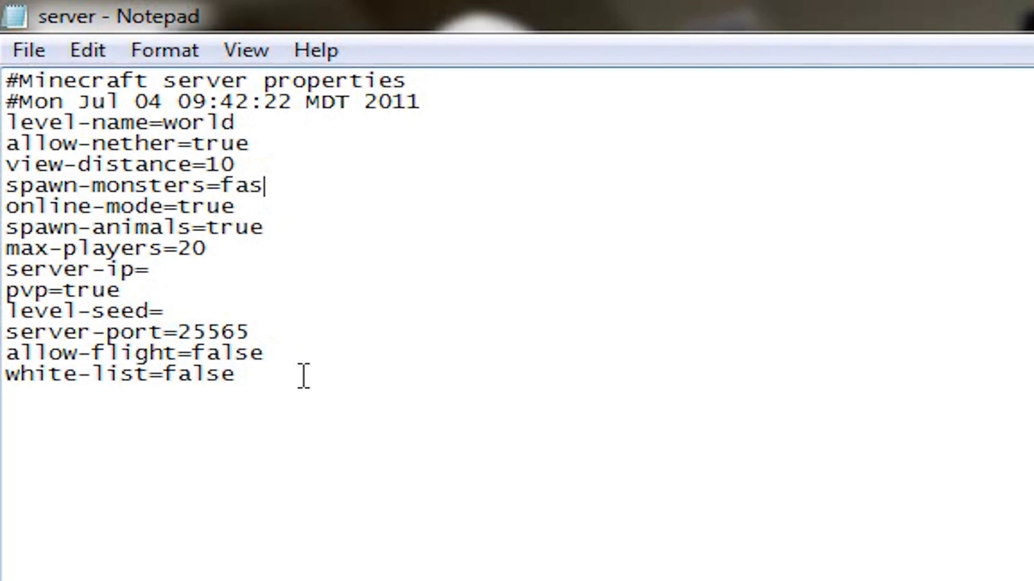
pyautogui.press('Down')
pyautogui.press('BackSpace')
pyautogui.write('le')
pyautogui.press('BackSpace')
pyautogui.press('BackSpace')
pyautogui.write('e')
pyautogui.press('Up')
pyautogui.press('Right')
pyautogui.press('Right')
pyautogui.write('le')
pyautogui.press('BackSpace')
pyautogui.press('BackSpace')
pyautogui.press('BackSpace')
pyautogui.write('lse')
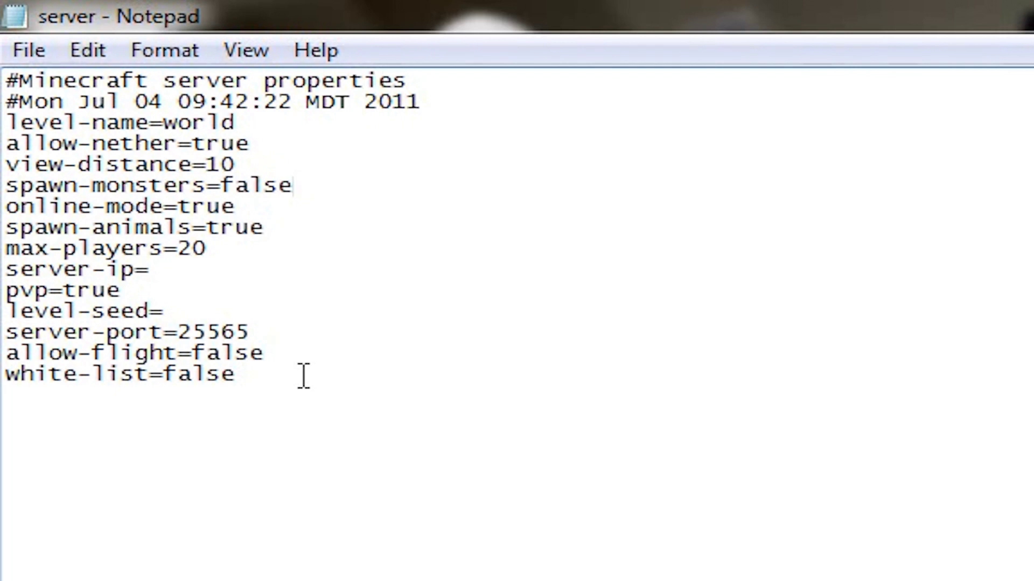
# Review the online-mode, level-name and spawn-animals entries of the server properties.
pyautogui.click(30, 51)
pyautogui.click(29, 52)
pyautogui.click(291, 200)
pyautogui.click(232, 119)
pyautogui.click(286, 227)
# Try Glacier as the level-seed value and clear the entry again.
pyautogui.click(179, 309)
pyautogui.write('Glacier')
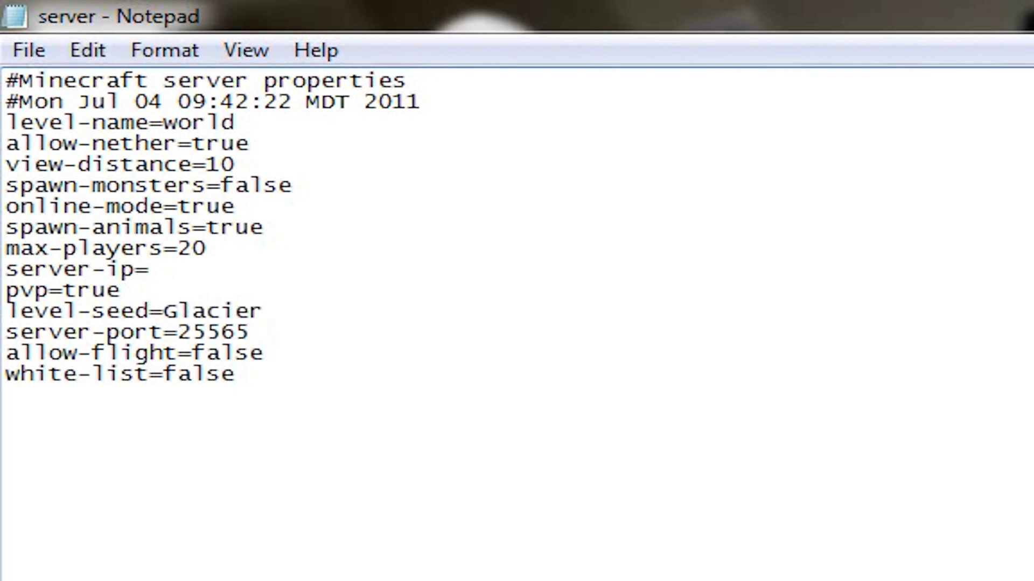
pyautogui.press('BackSpace')
pyautogui.press('BackSpace')
pyautogui.press('BackSpace')
pyautogui.press('BackSpace')
pyautogui.press('BackSpace')
pyautogui.press('BackSpace')
pyautogui.press('BackSpace')
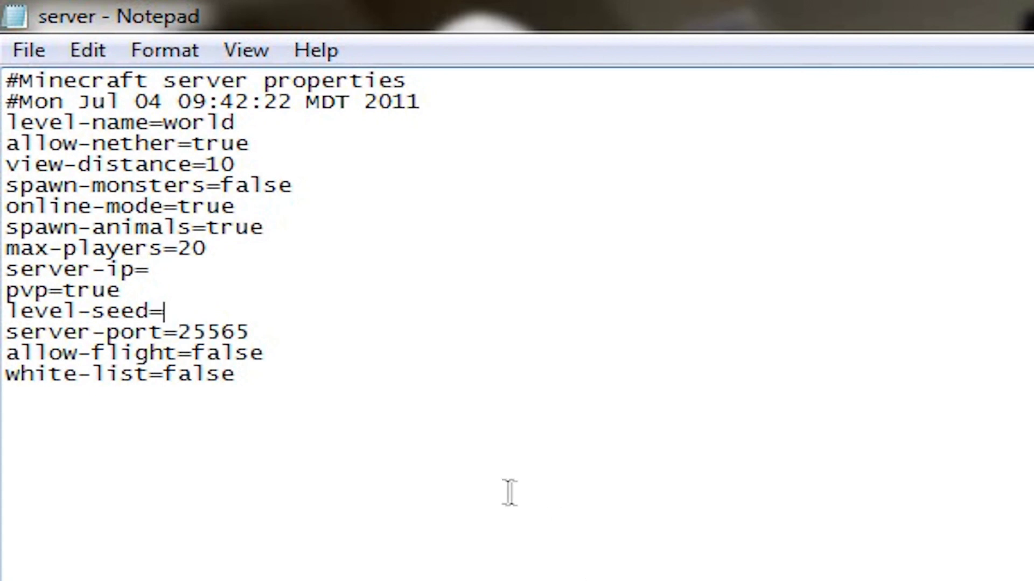
# Check the server-port line and save the edited server properties file.
pyautogui.click(259, 332)
pyautogui.click(15, 50)
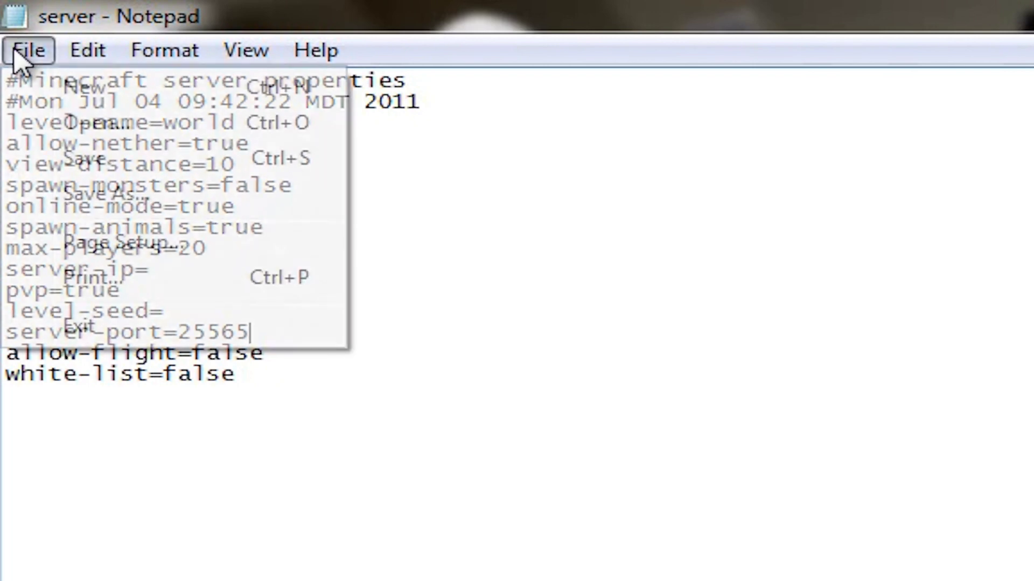
pyautogui.click(103, 161)
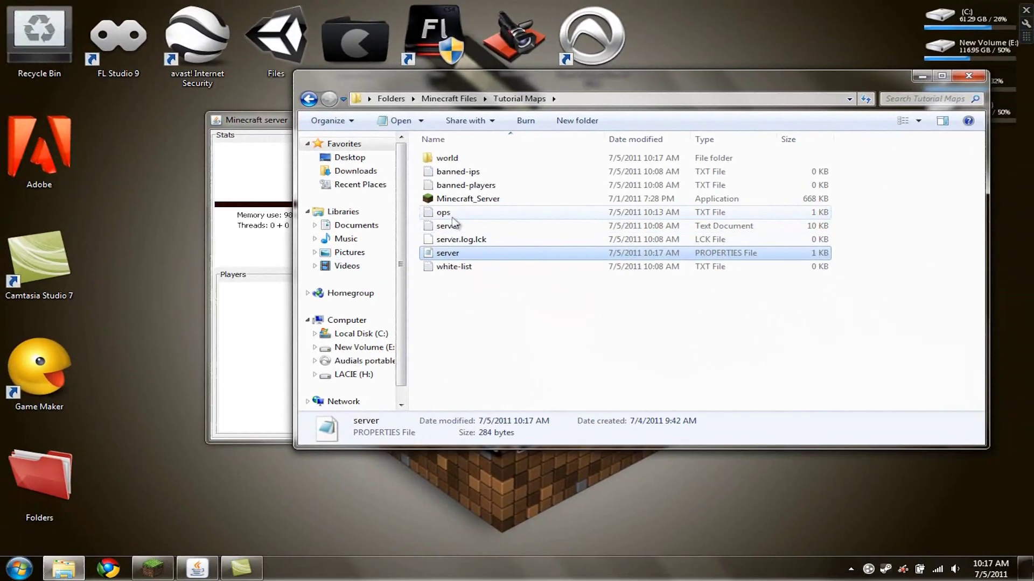
# Shut down the running server with the stop command and launch Minecraft_Server again, allowing it to run.
pyautogui.click(296, 218)
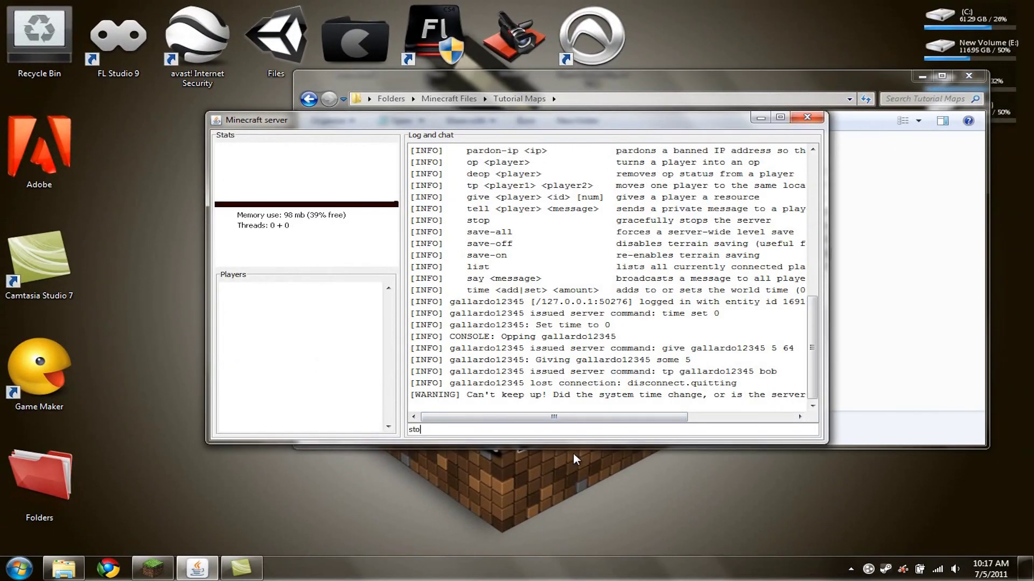
pyautogui.write('p')
pyautogui.press('Return')
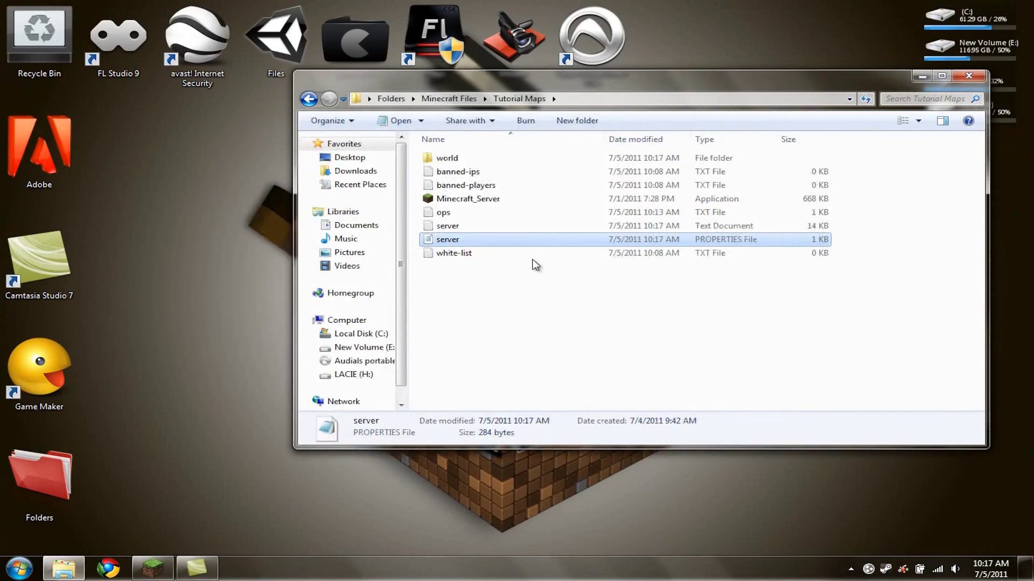
pyautogui.doubleClick(468, 199)
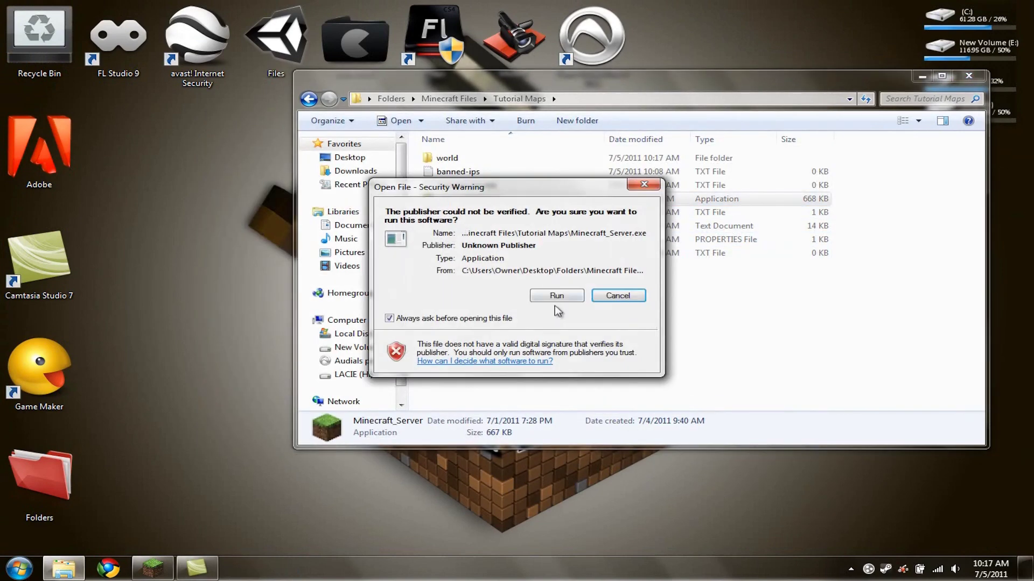
pyautogui.click(557, 297)
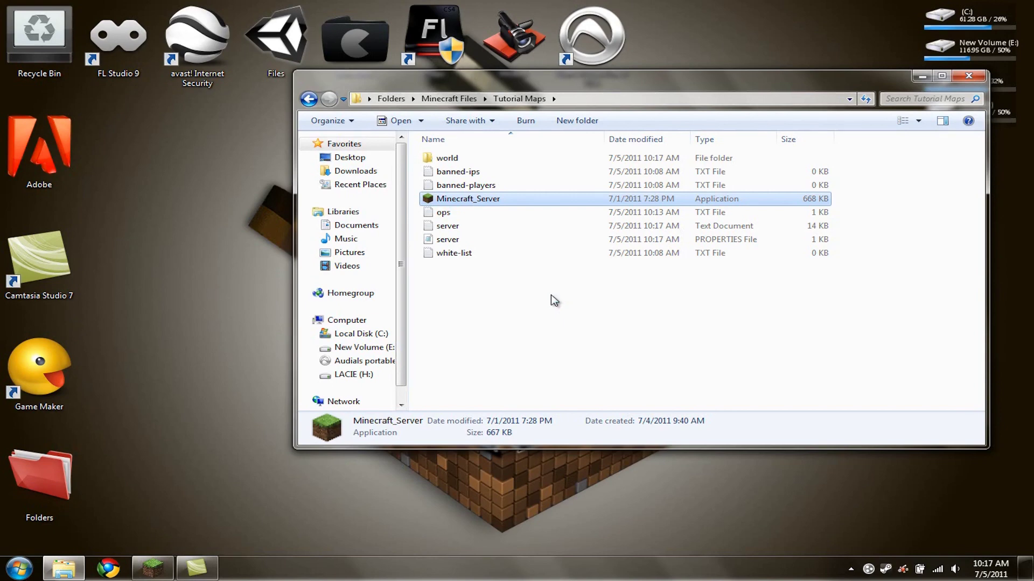
# Switch back to Minecraft and connect to the multiplayer server at localhost.
pyautogui.click(156, 569)
pyautogui.click(467, 314)
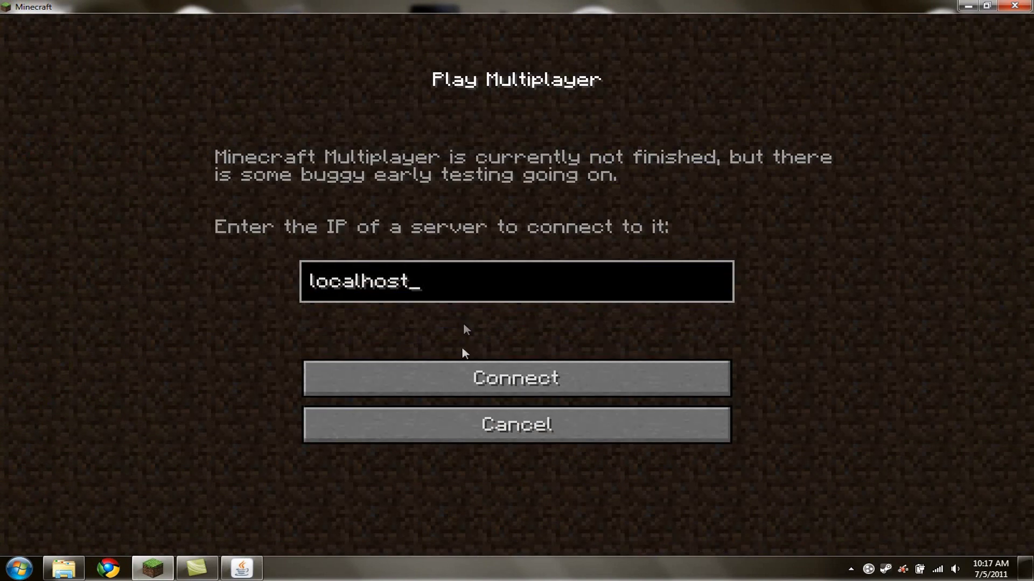
pyautogui.click(466, 371)
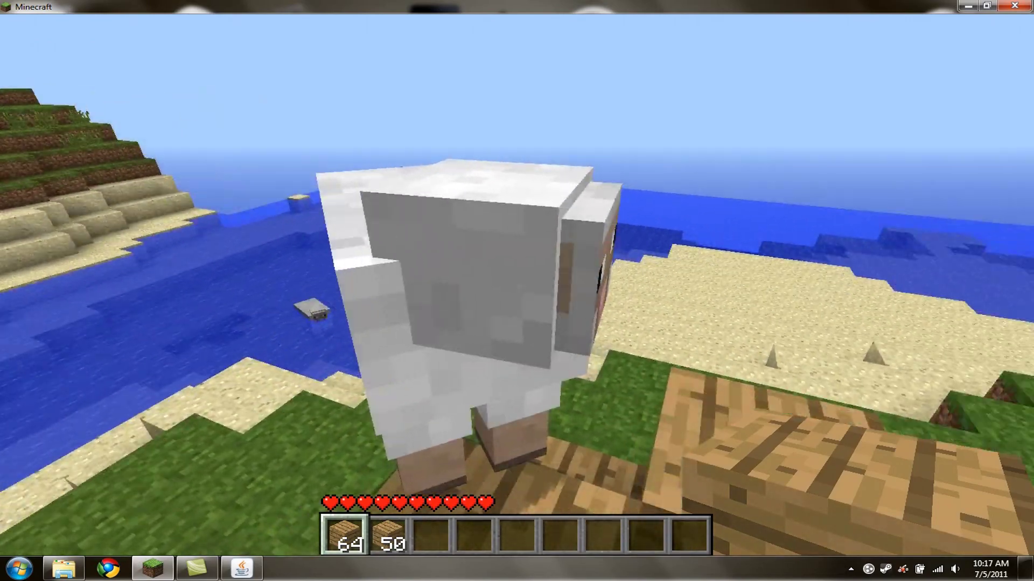
pyautogui.moveTo(517, 286)
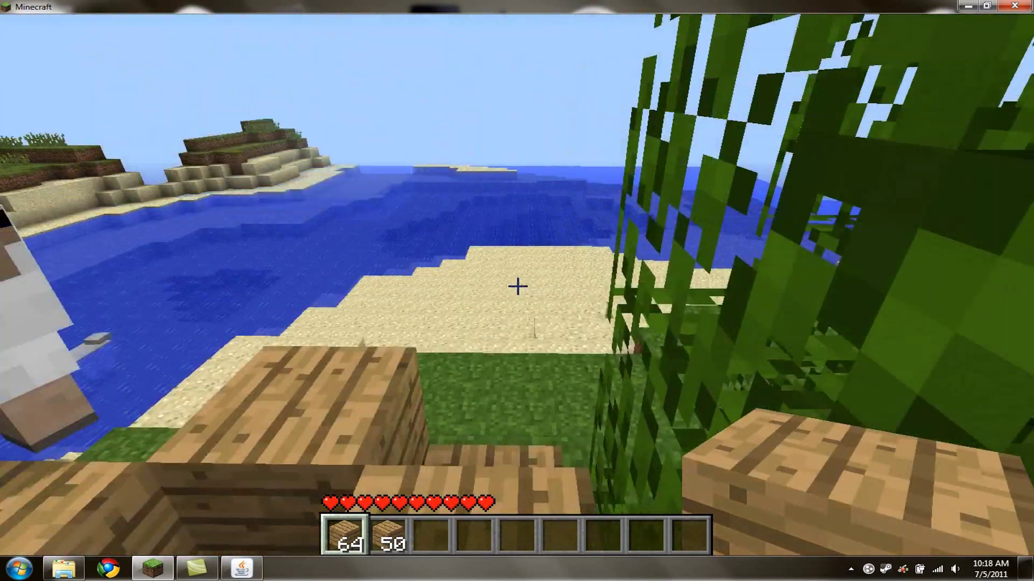
# Check the difficulty setting in the game options, then return to the game and look around the shelter.
pyautogui.press('Escape')
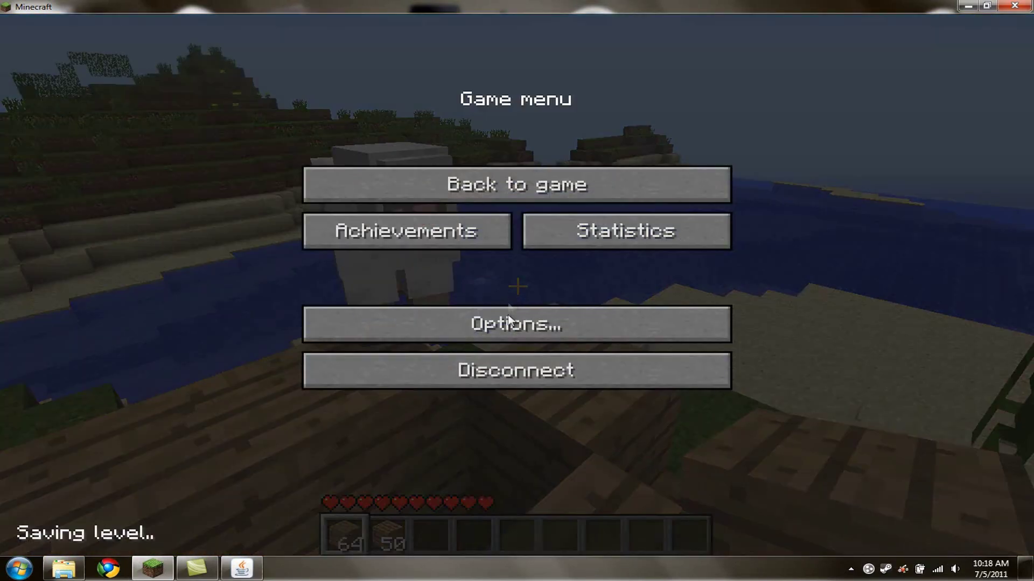
pyautogui.click(508, 323)
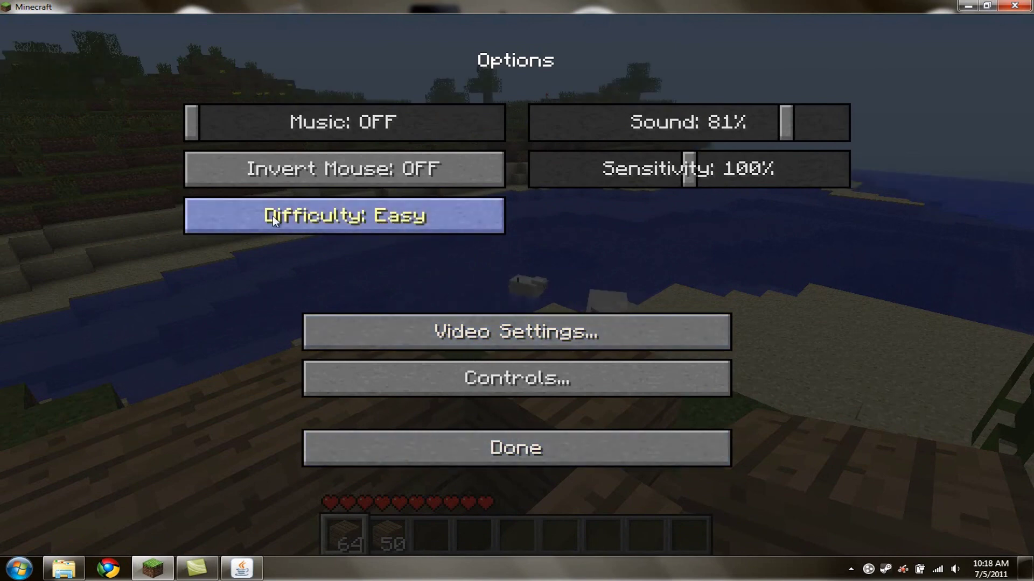
pyautogui.click(486, 445)
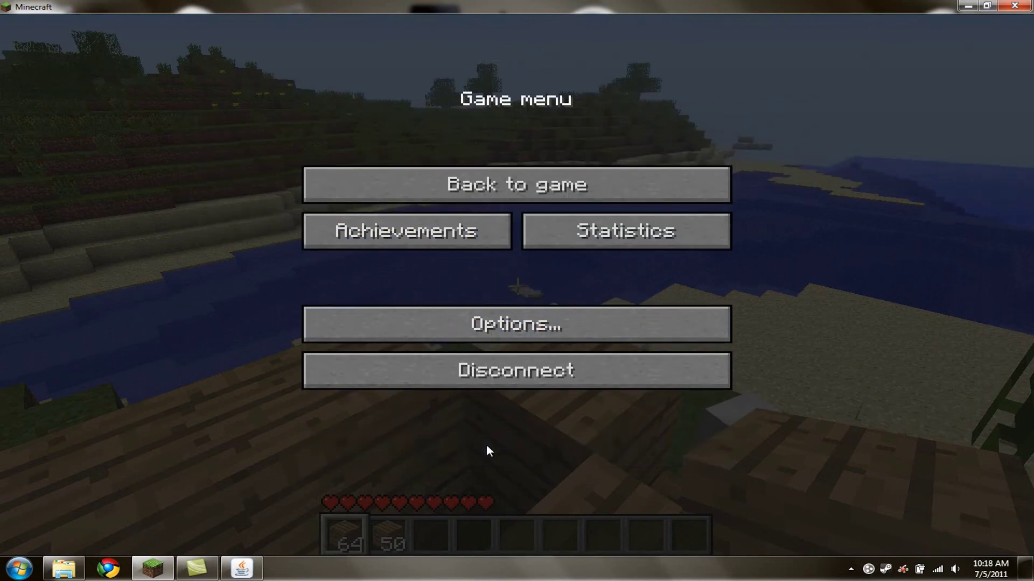
pyautogui.press('Escape')
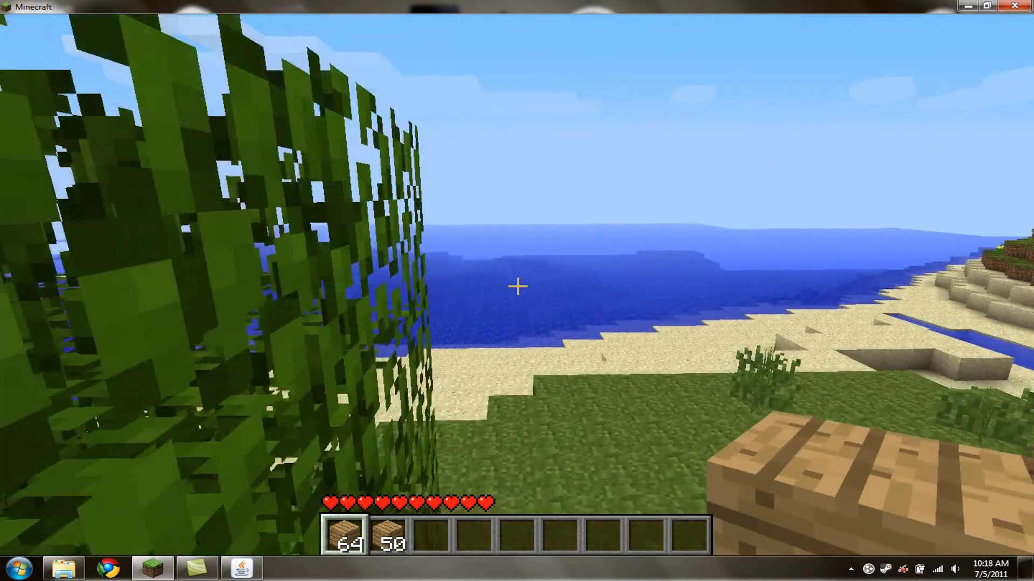
pyautogui.press('w')
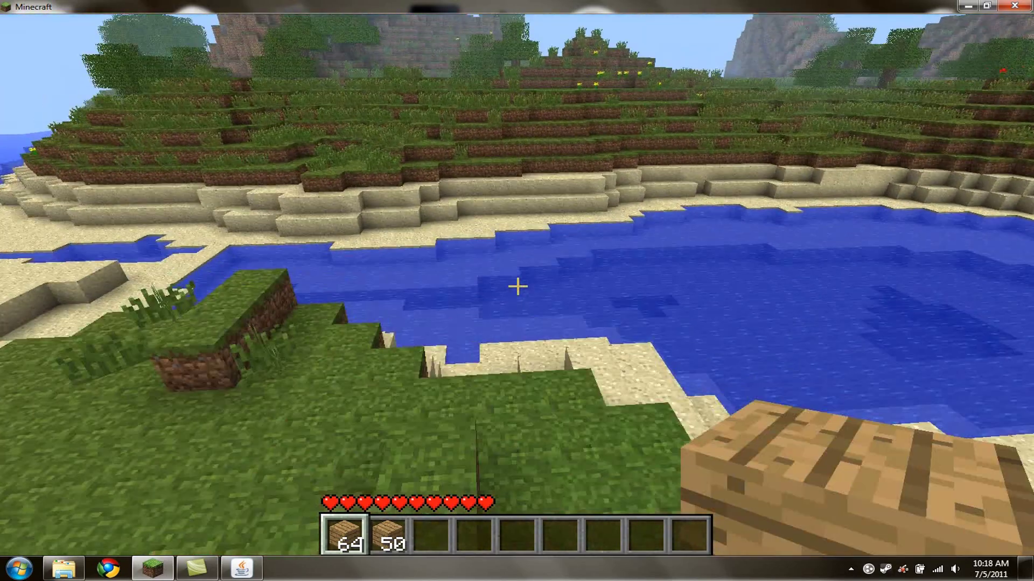